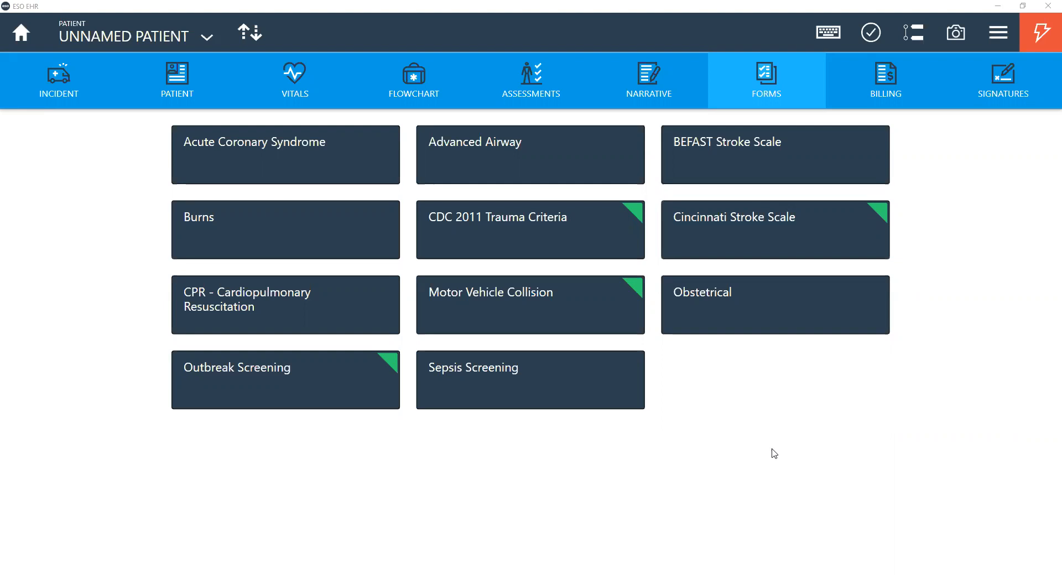
# Step: Review the Cincinnati Stroke Scale form's onset, exam and screening criteria sections, and close the form
pyautogui.click(800, 229)
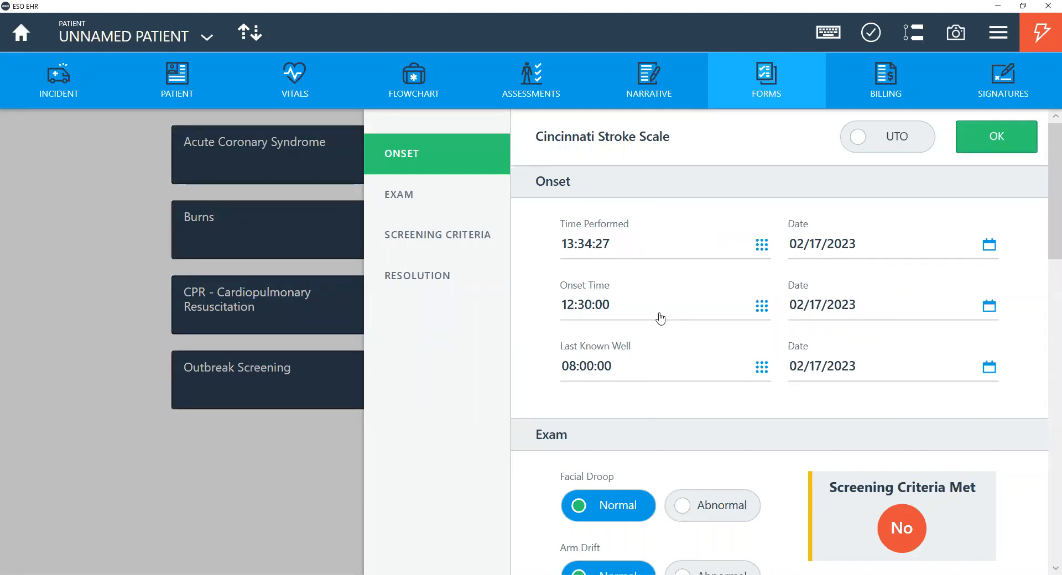
pyautogui.scroll(-1, 669, 315)
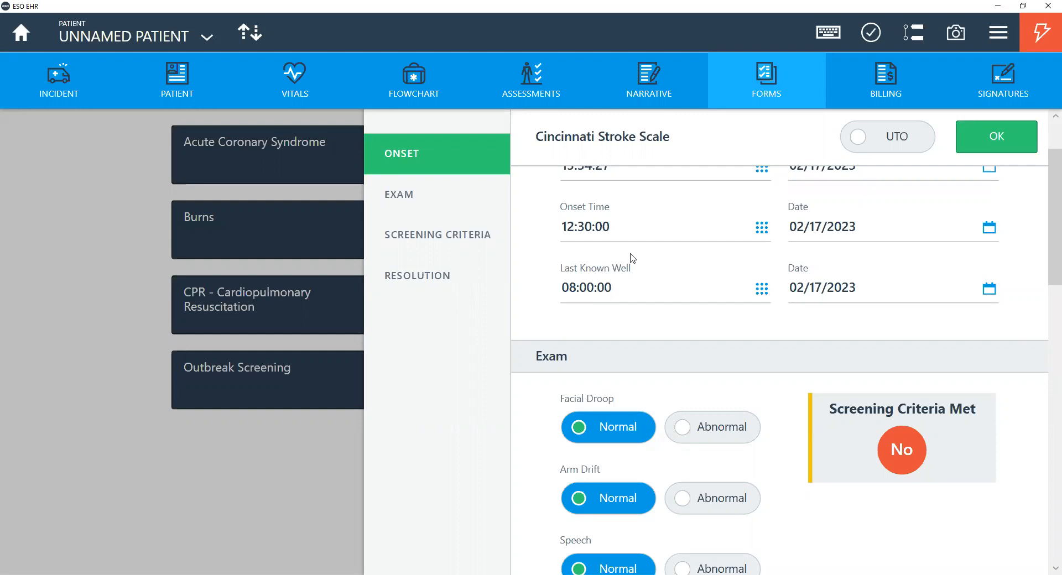
pyautogui.scroll(-3, 630, 260)
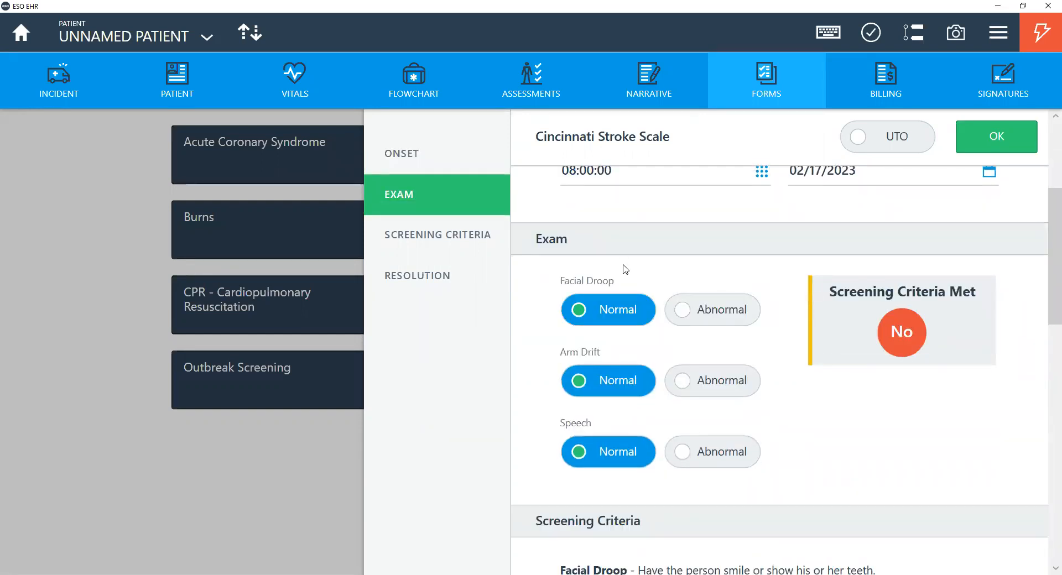
pyautogui.scroll(-9, 625, 270)
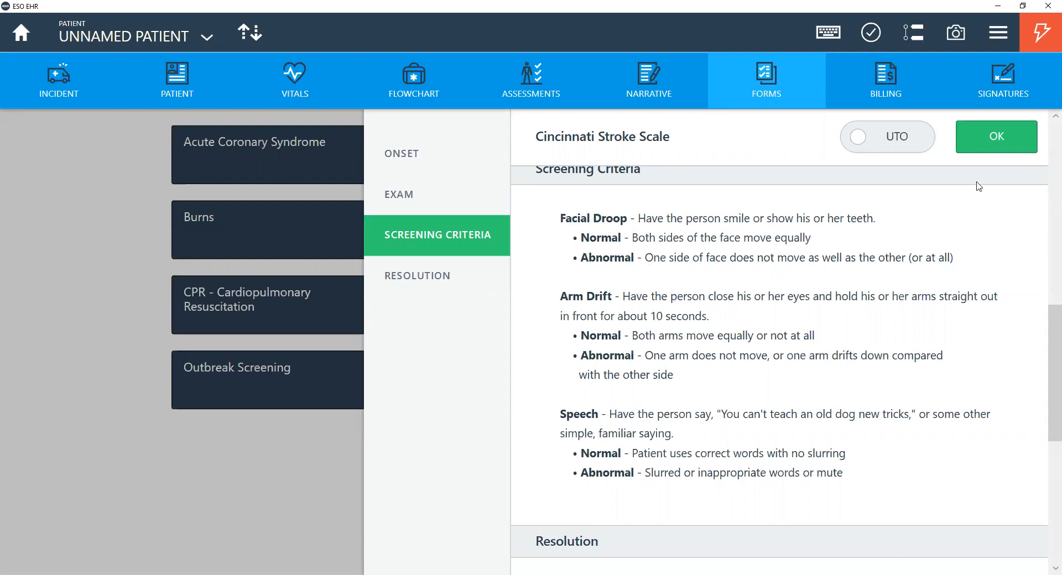
pyautogui.click(1003, 142)
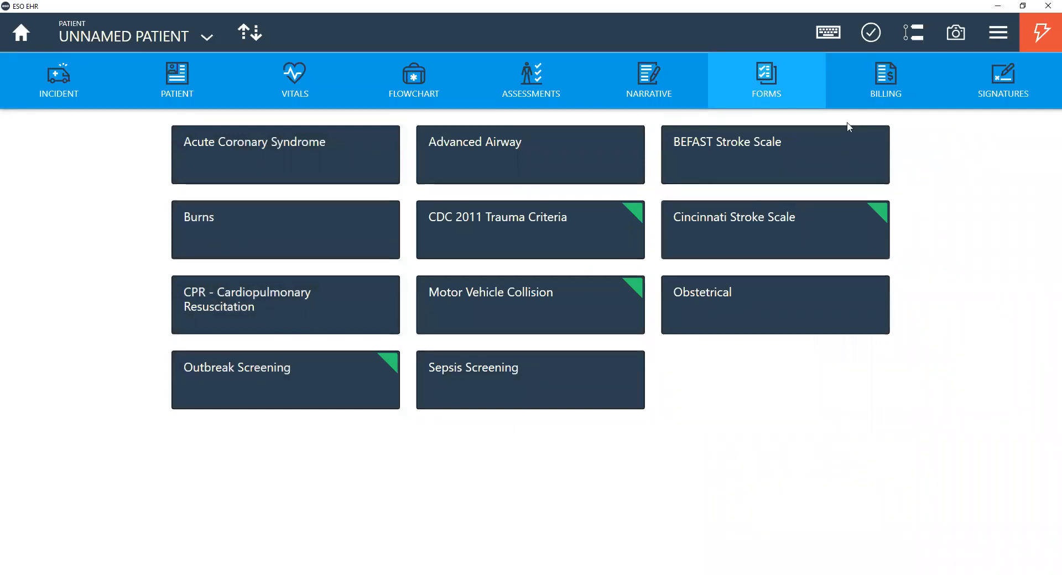
# Step: Look over the BEFAST Stroke Scale form and the Burns body model form, closing each one
pyautogui.click(818, 156)
pyautogui.scroll(-9, 778, 247)
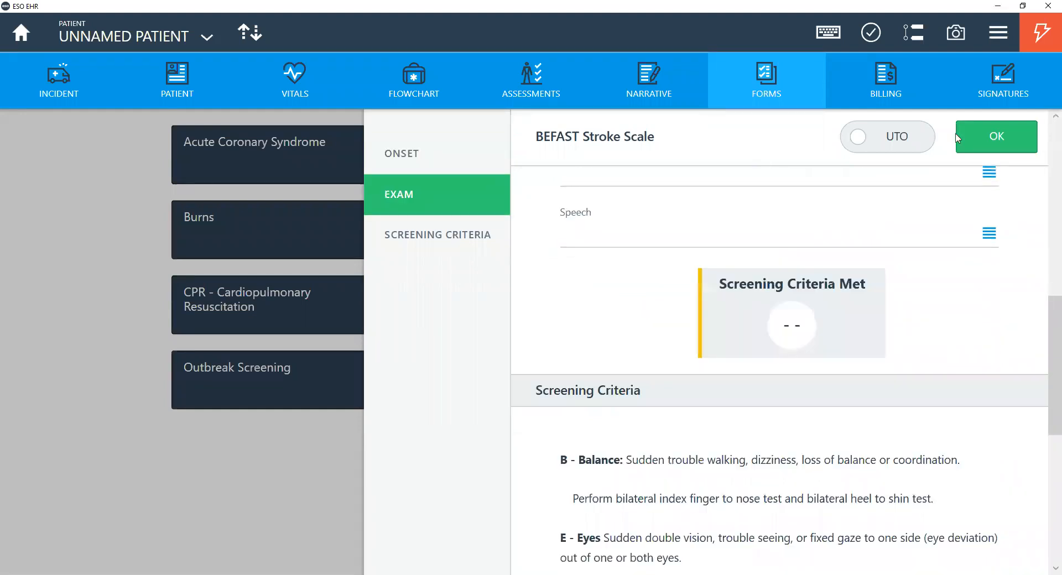
pyautogui.click(959, 139)
pyautogui.click(320, 237)
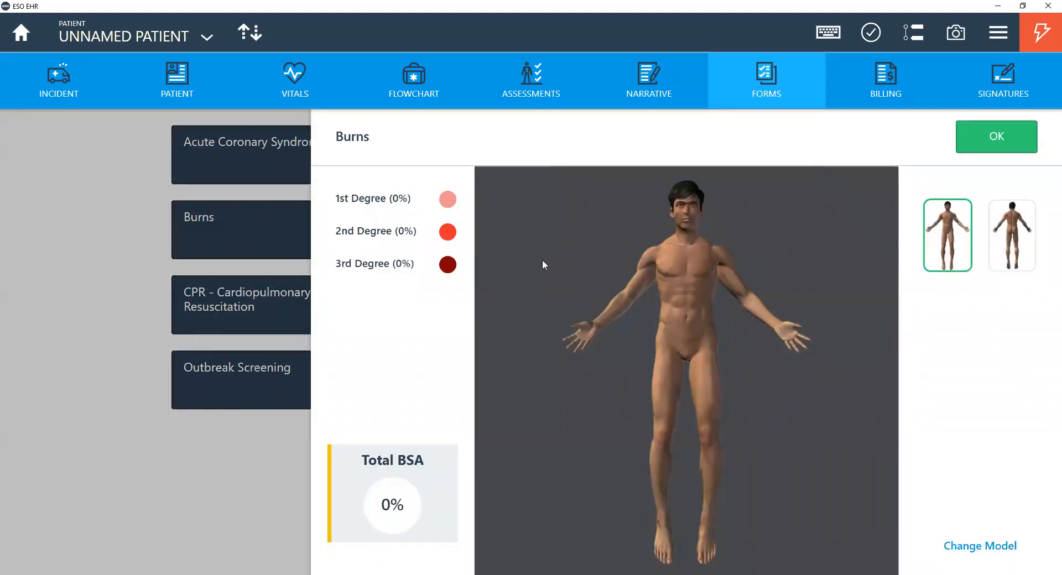
pyautogui.click(981, 145)
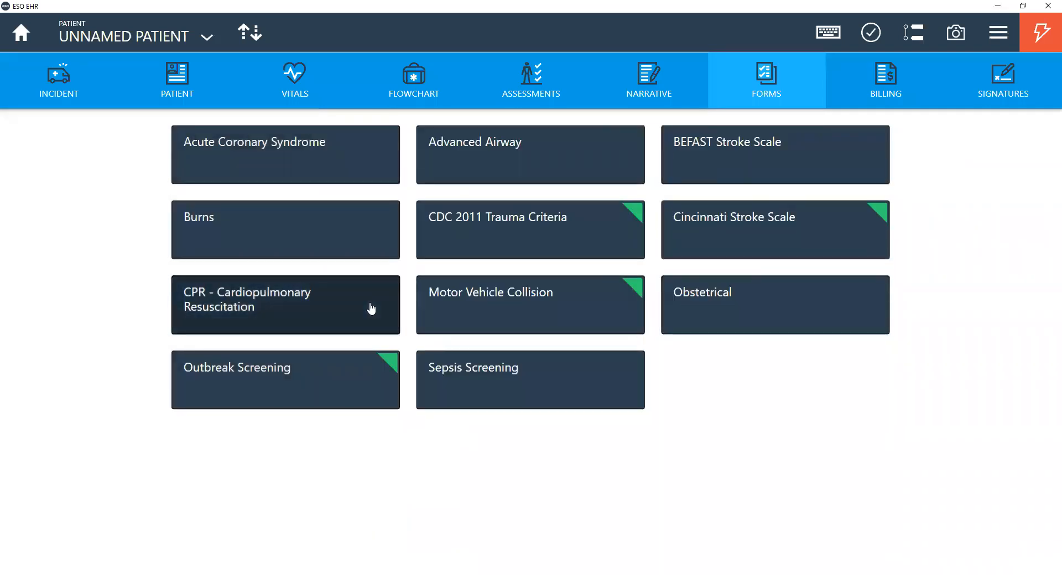
# Step: Document a cardiac arrest in the CPR form as Yes, Prior to EMS Arrival, estimated at 6-8 Minutes, with pre-arrival CPR instructions Yes
pyautogui.click(390, 311)
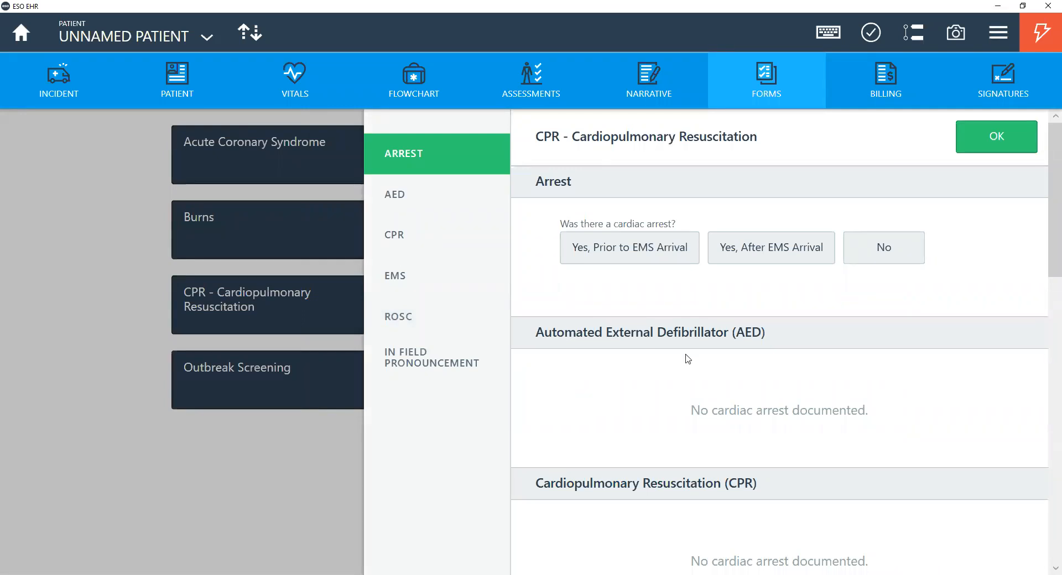
pyautogui.click(644, 252)
pyautogui.scroll(-2, 647, 252)
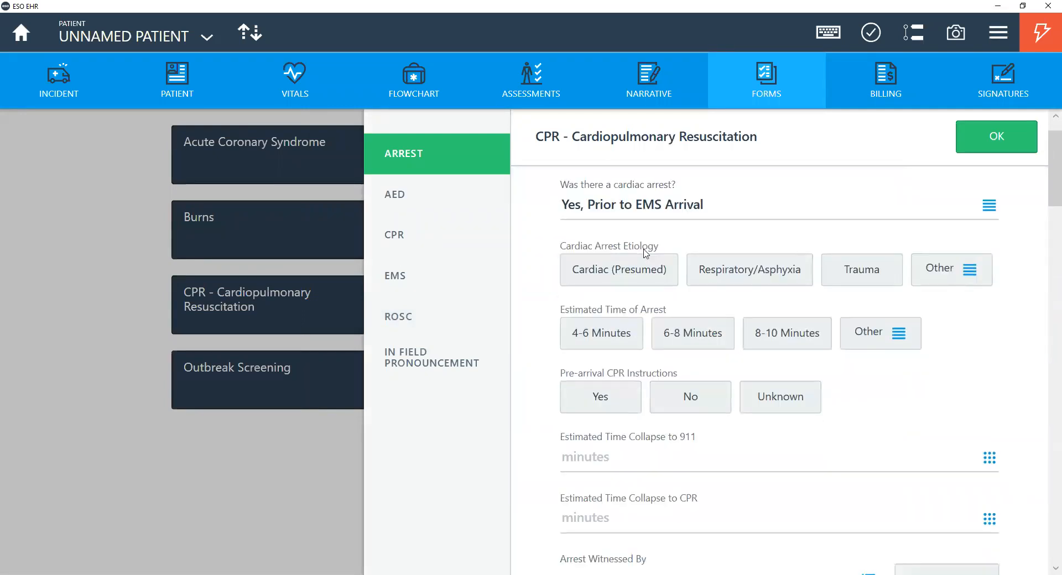
pyautogui.click(664, 257)
pyautogui.click(636, 318)
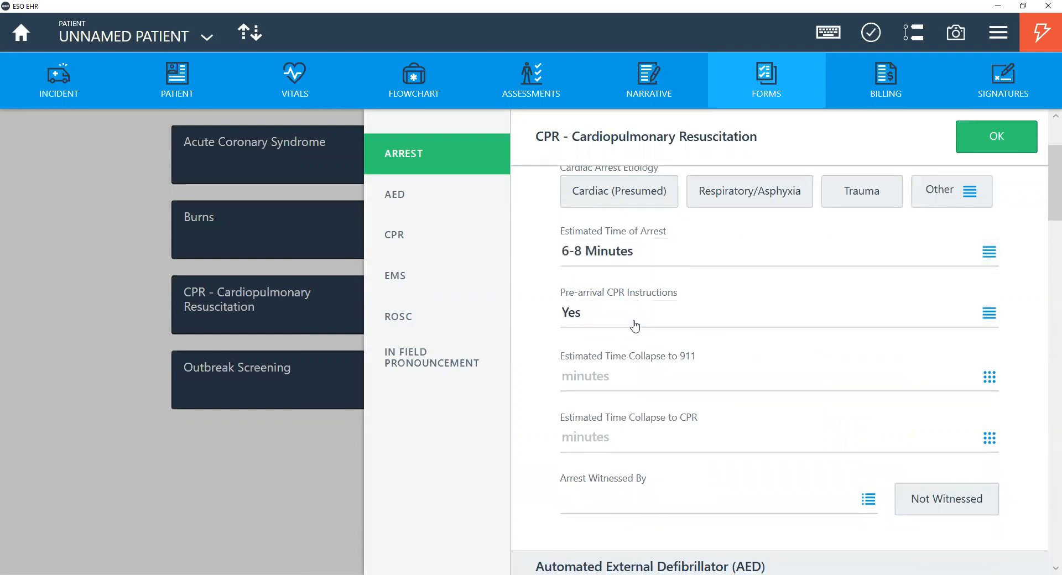
pyautogui.scroll(-3, 581, 325)
pyautogui.click(996, 138)
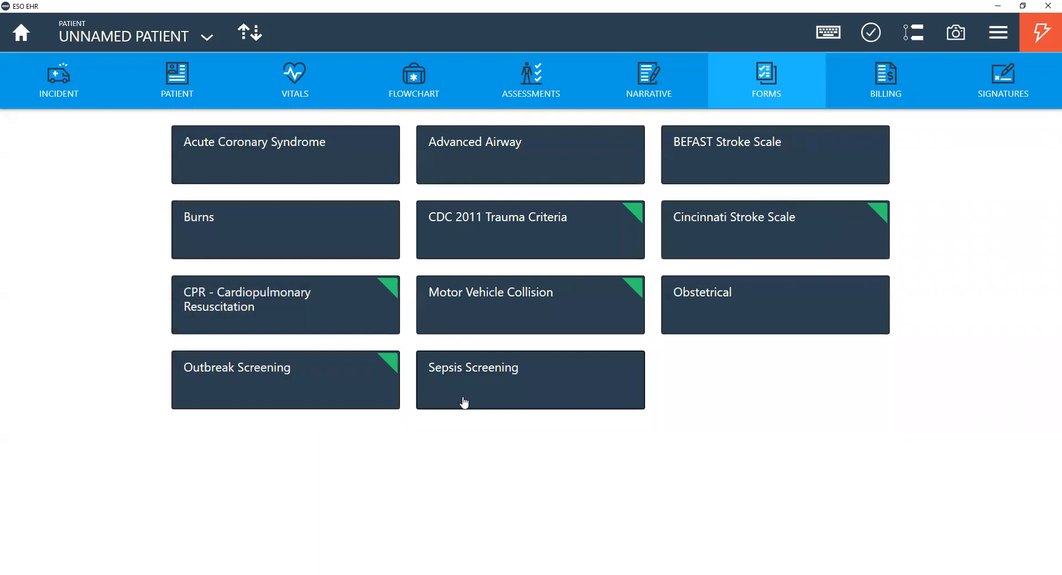
# Step: Review the Motor Vehicle Collision form and the Outbreak Screening form, including its COVID-19 outbreak choice, closing each one
pyautogui.click(536, 309)
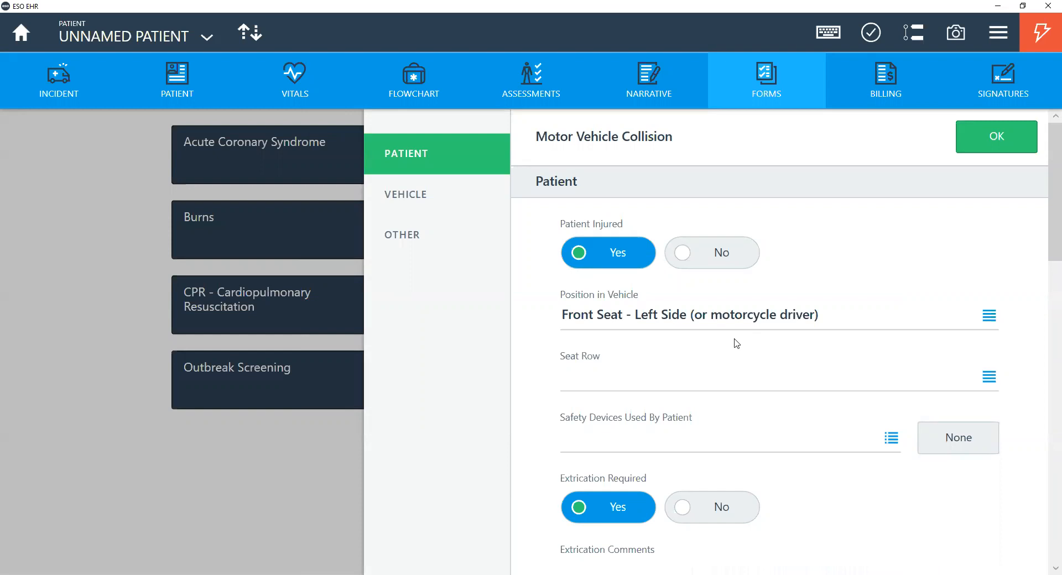
pyautogui.click(990, 139)
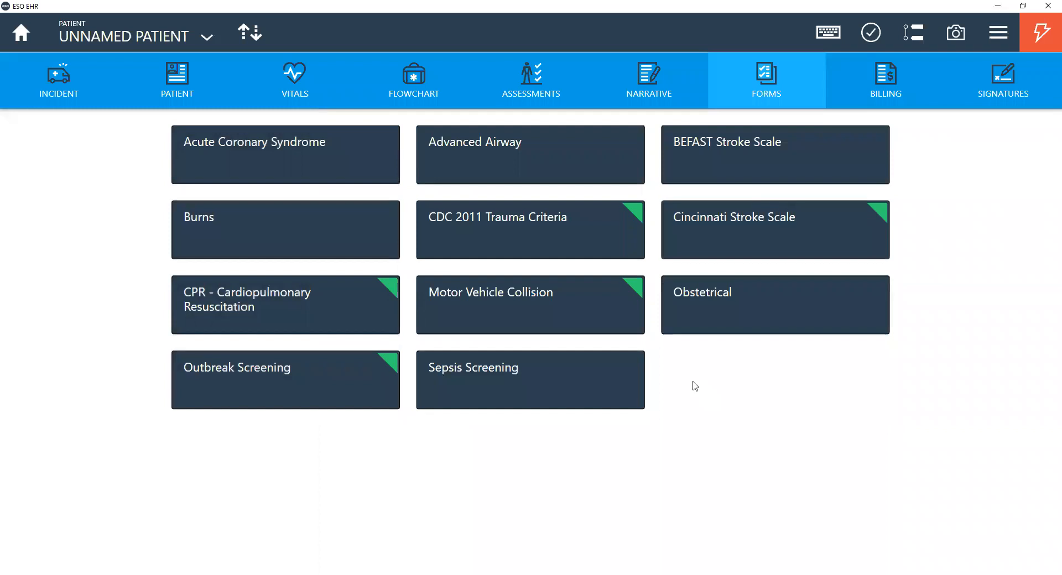
pyautogui.click(327, 401)
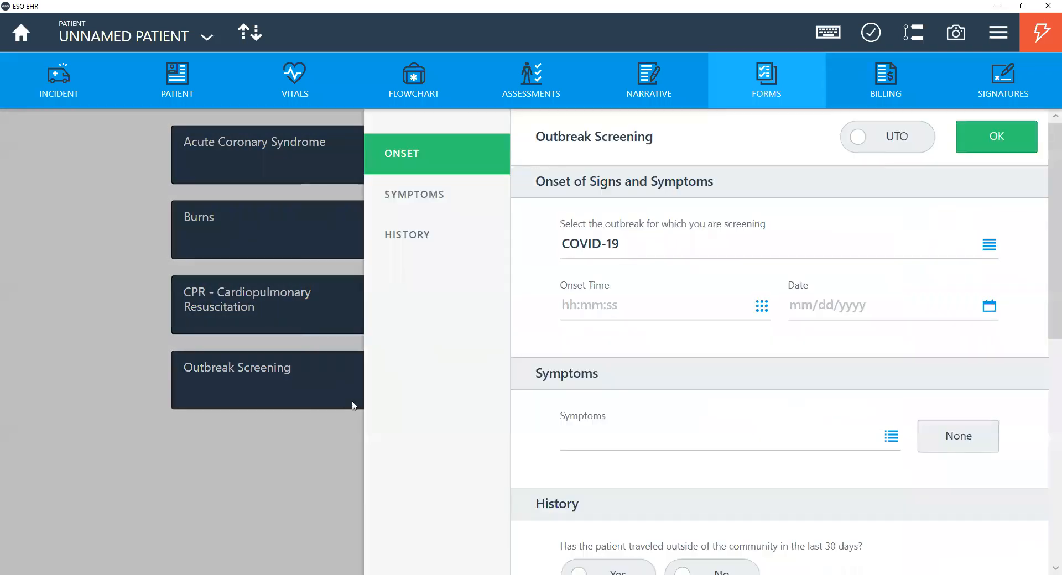
pyautogui.click(688, 257)
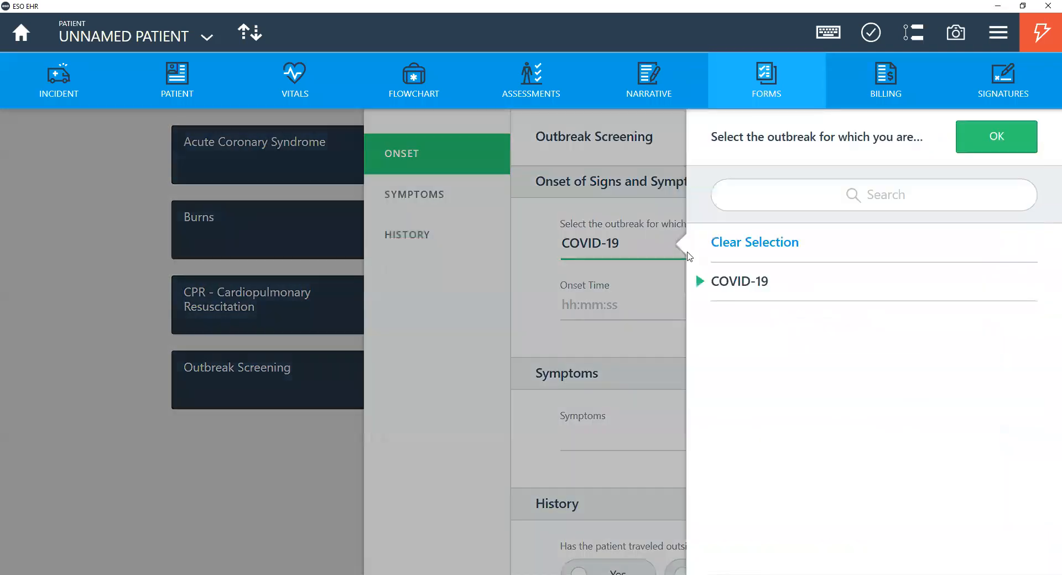
pyautogui.click(719, 277)
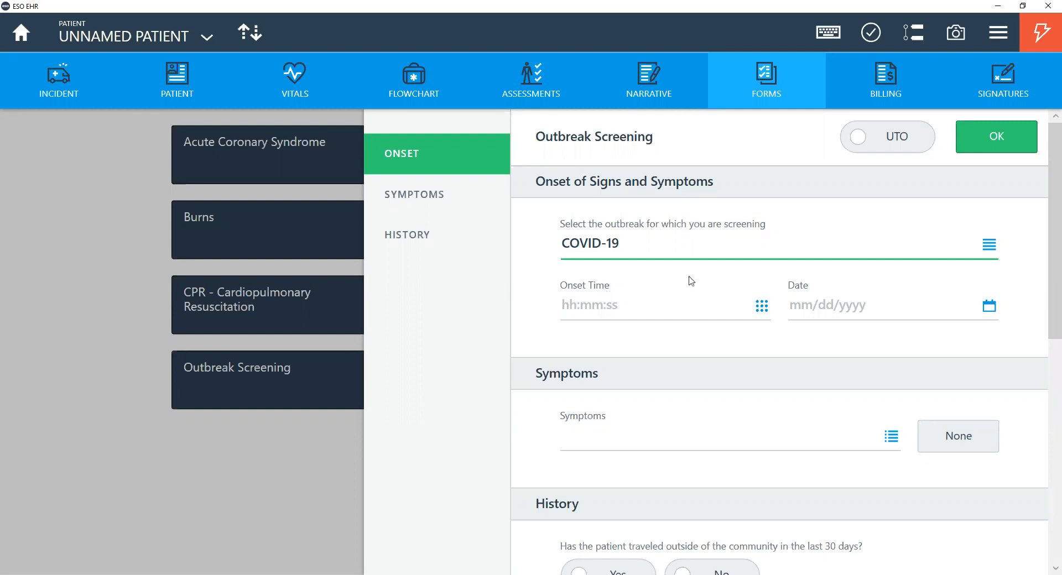
pyautogui.click(990, 138)
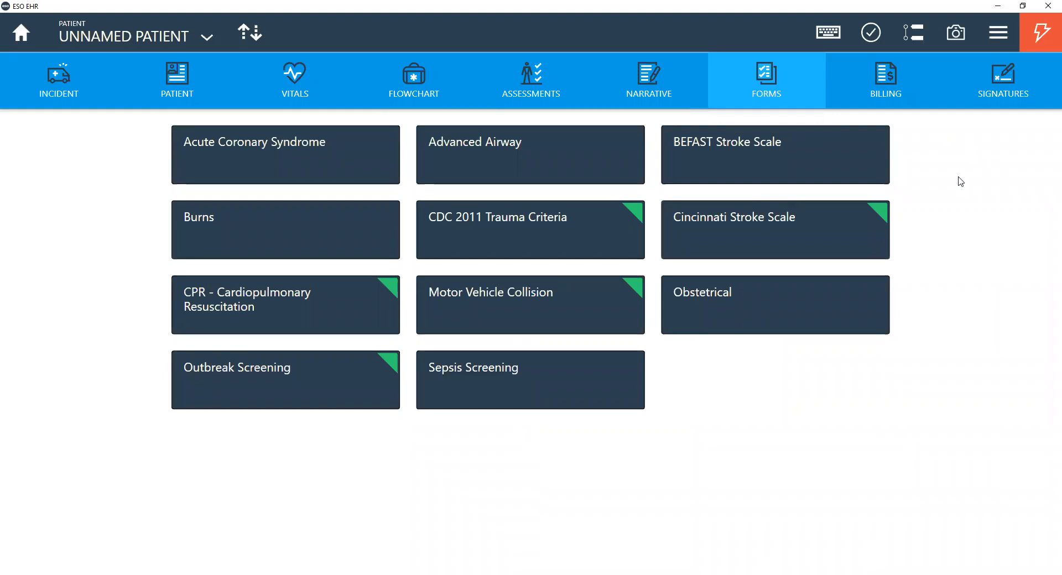
# Step: Look over the Advanced Airway form and the Acute Coronary Syndrome form, including its pain Quality options, closing each one
pyautogui.click(536, 156)
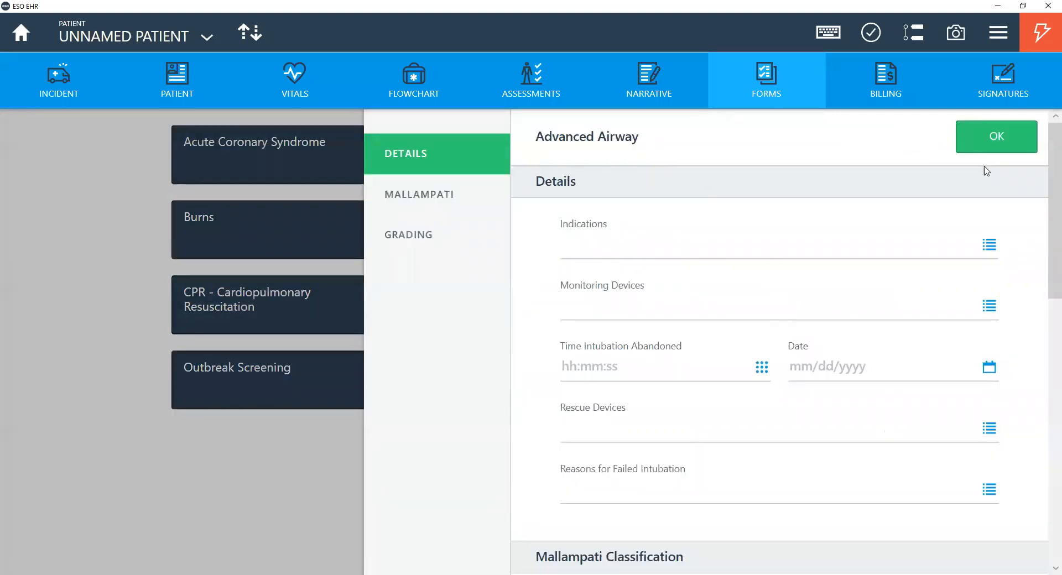
pyautogui.click(985, 144)
pyautogui.click(375, 166)
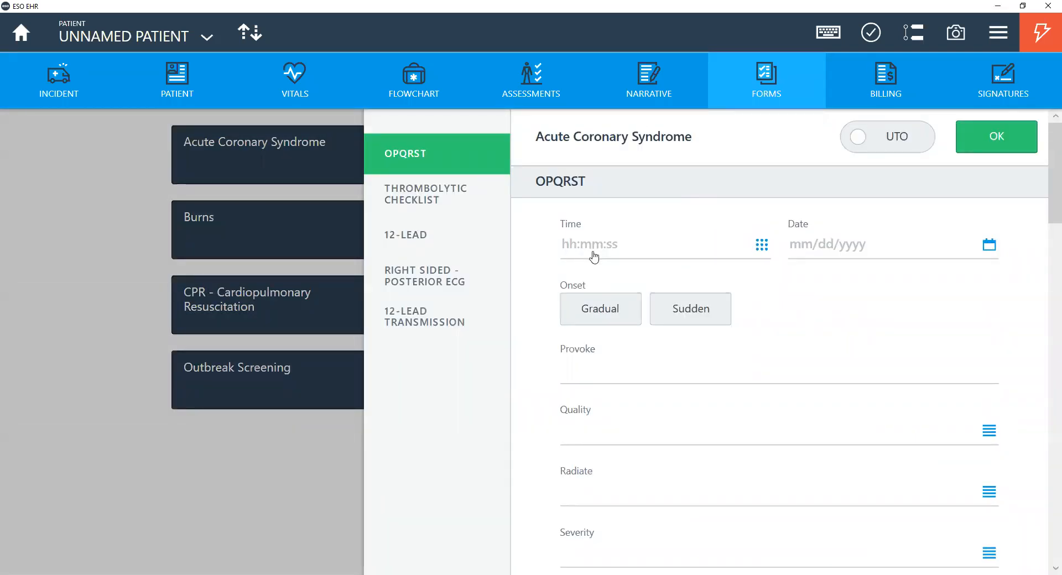
pyautogui.scroll(-3, 594, 256)
pyautogui.click(637, 225)
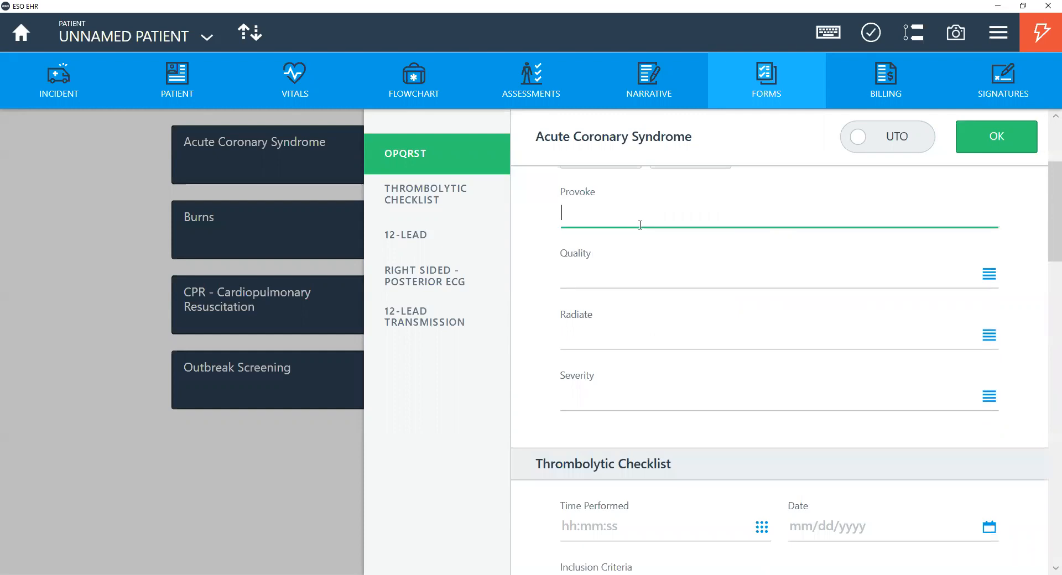
pyautogui.click(622, 274)
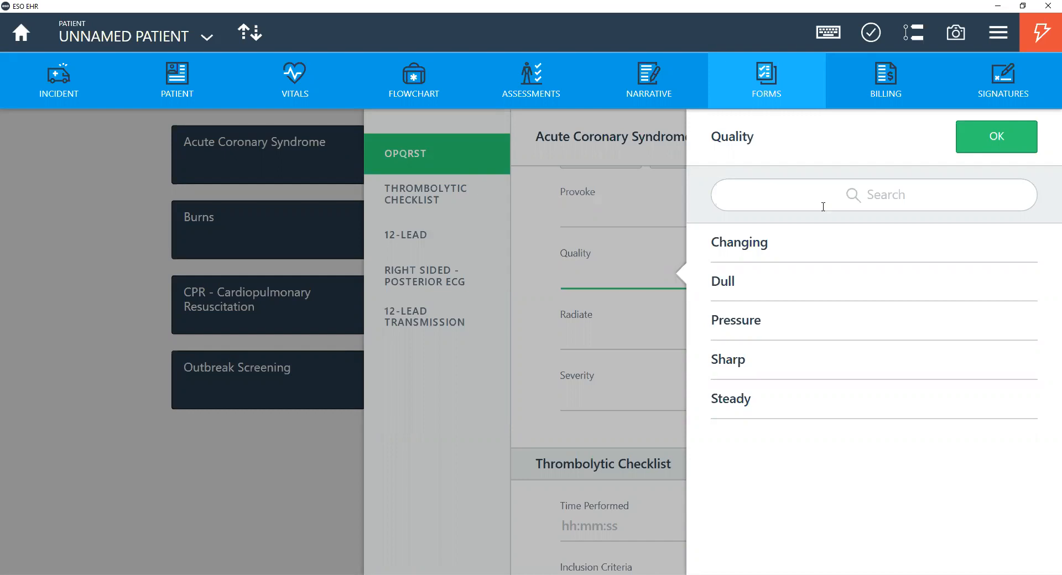
pyautogui.click(993, 147)
pyautogui.click(993, 146)
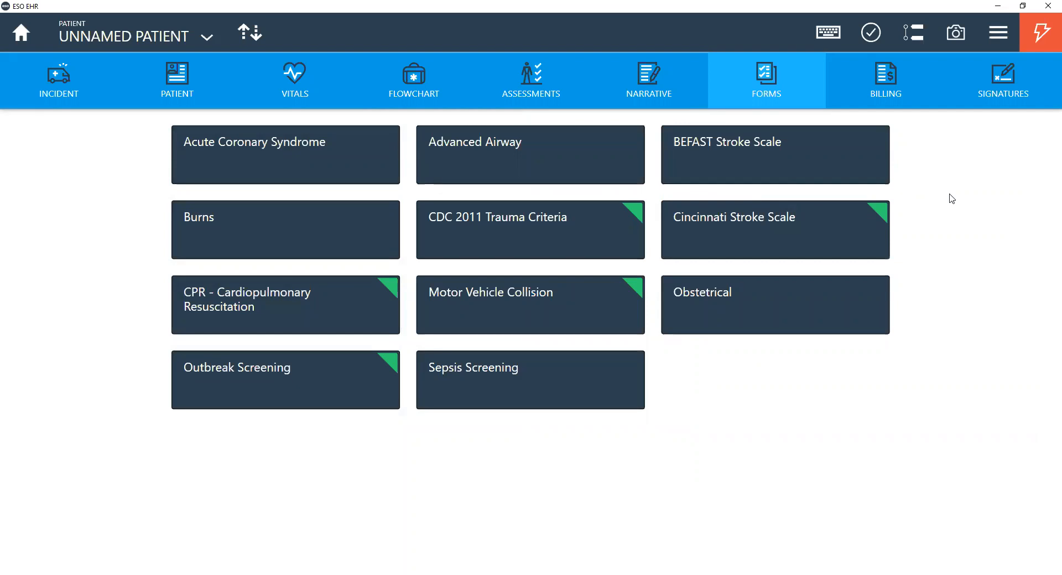
# Step: View the billing payment section, and read the Section I patient or parent of minor authorization text among the signature forms
pyautogui.click(899, 94)
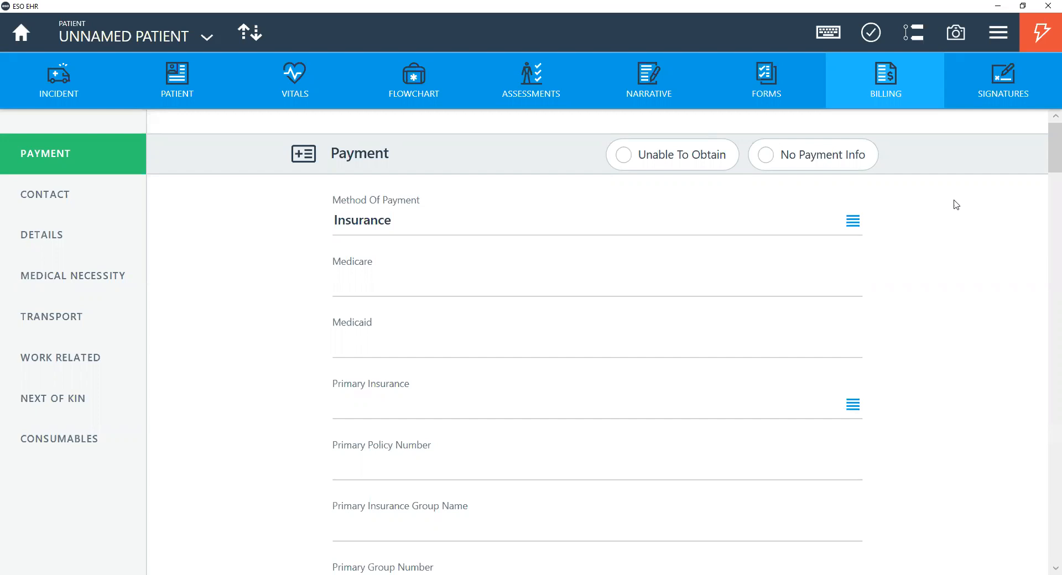
pyautogui.click(1001, 99)
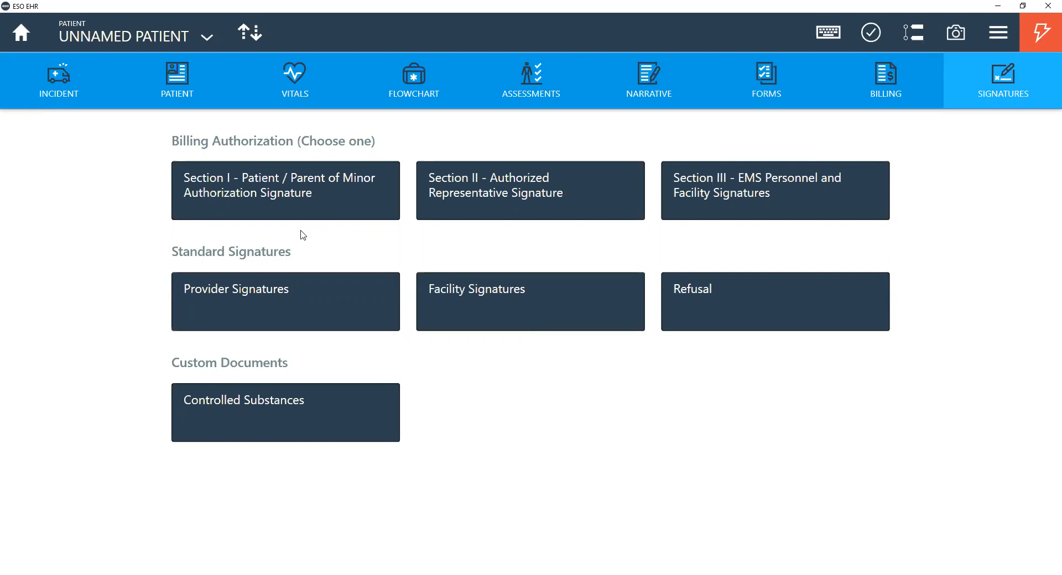
pyautogui.click(323, 211)
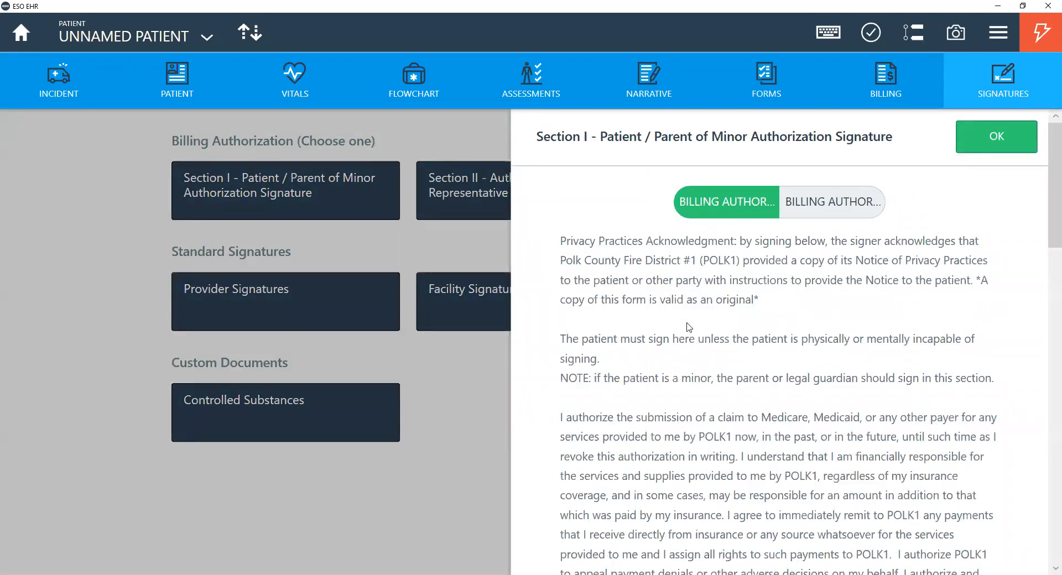
pyautogui.scroll(-1, 689, 327)
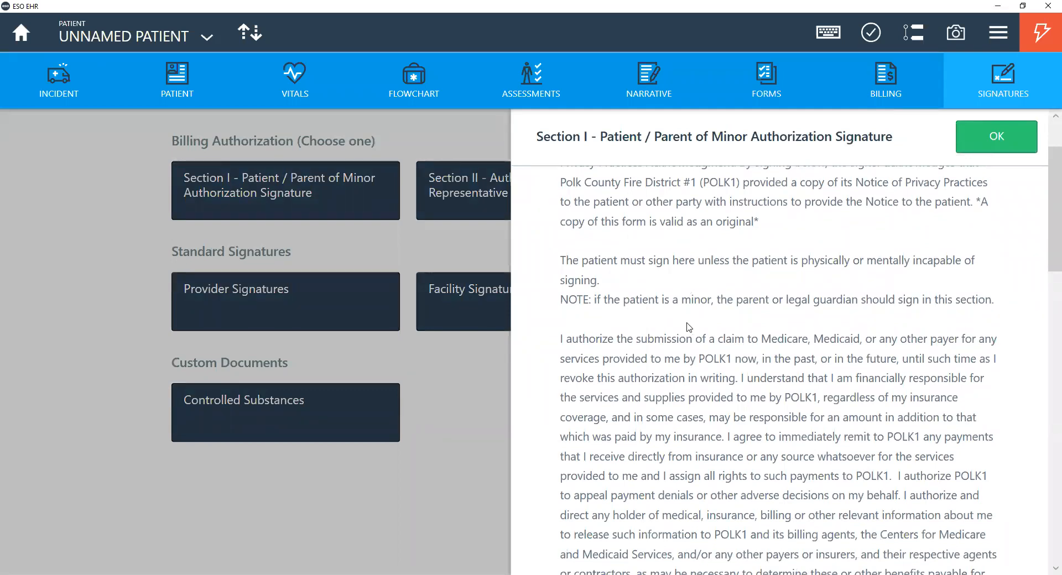
pyautogui.scroll(-1, 689, 328)
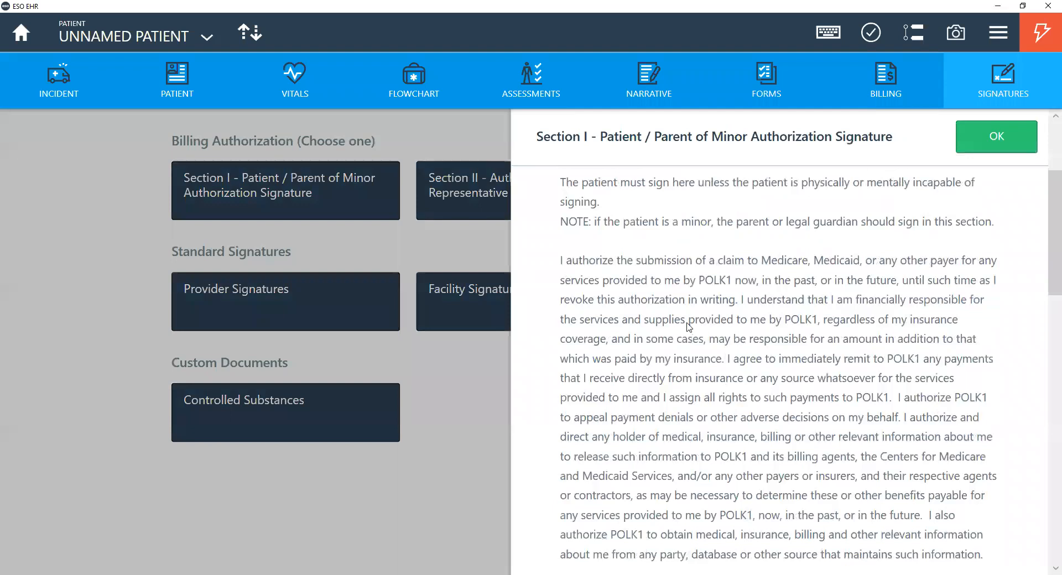
pyautogui.scroll(-1, 688, 327)
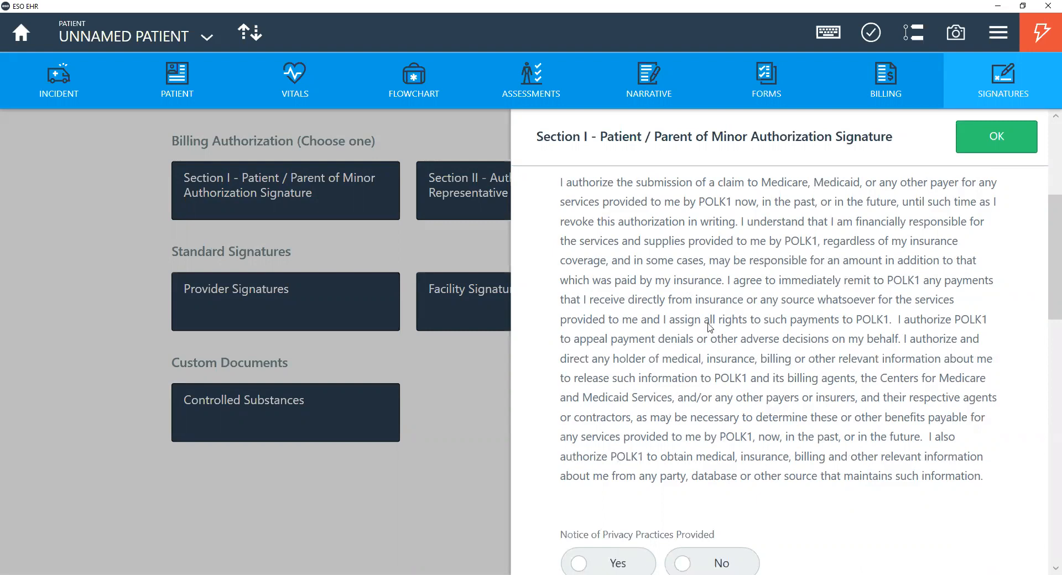
# Step: In the Section I authorization, mark Notice of Privacy Practices Provided as Yes and select I Agree for Billing Authorization and HIPAA Acknowledgment
pyautogui.scroll(-5, 710, 326)
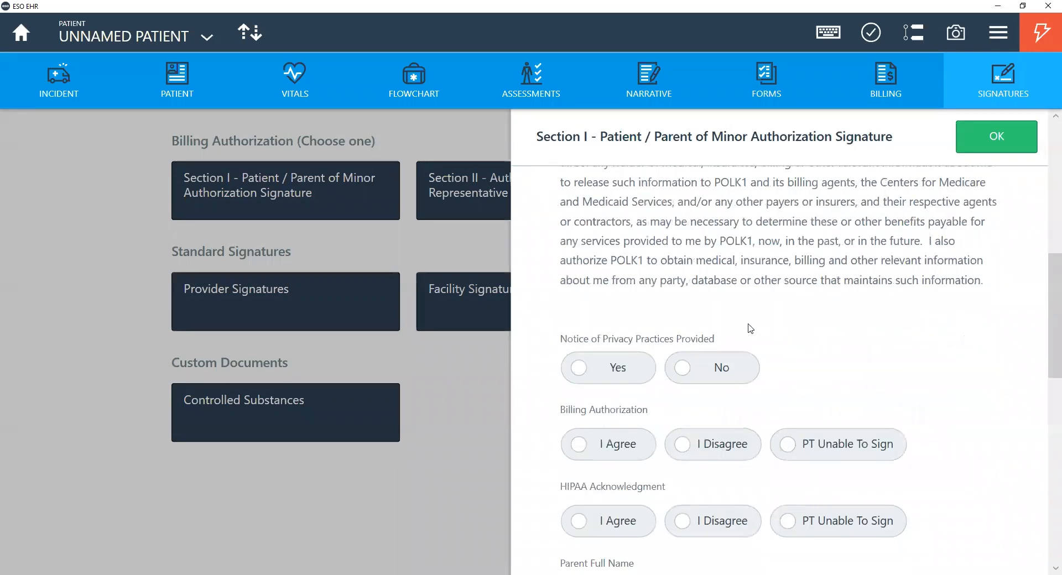
pyautogui.click(620, 367)
pyautogui.click(724, 378)
pyautogui.click(636, 370)
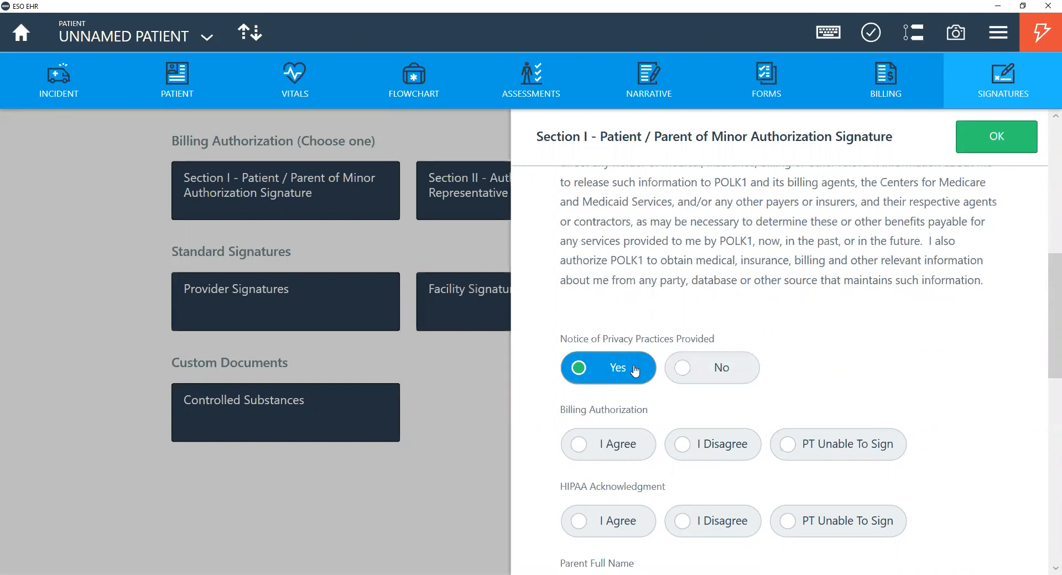
pyautogui.scroll(-3, 635, 370)
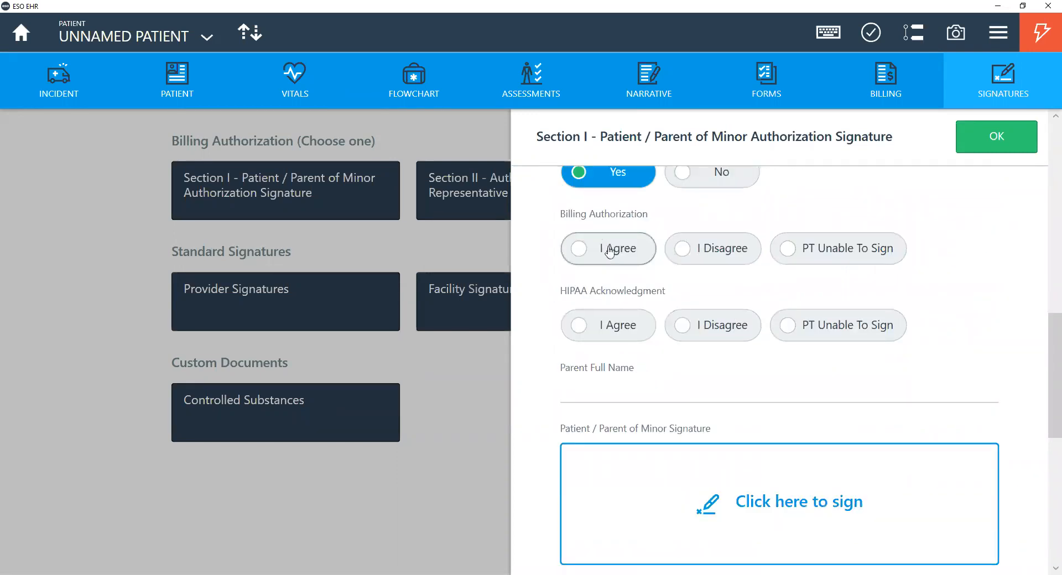
pyautogui.click(609, 251)
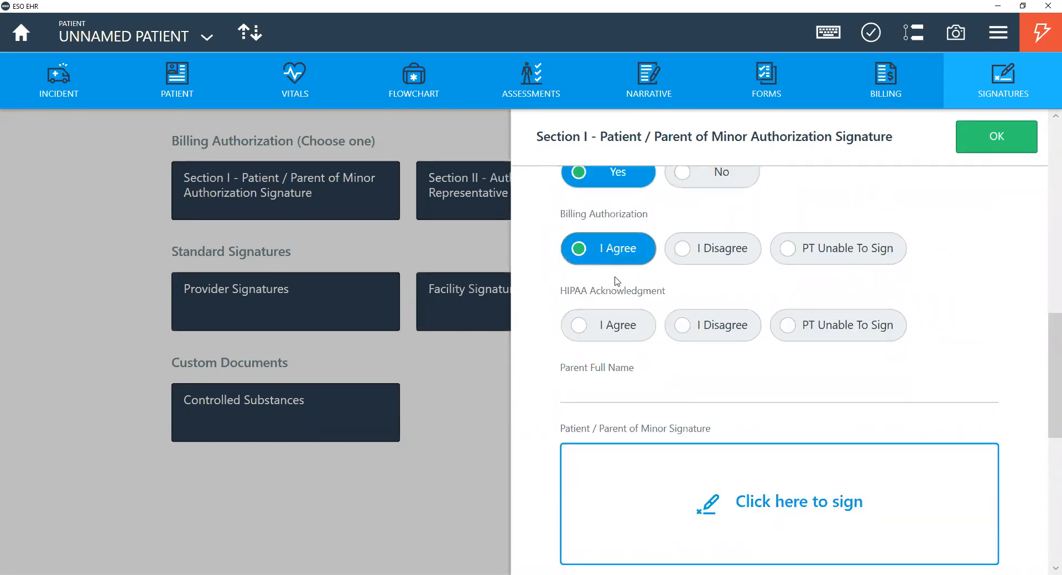
pyautogui.click(617, 327)
pyautogui.scroll(6, 708, 393)
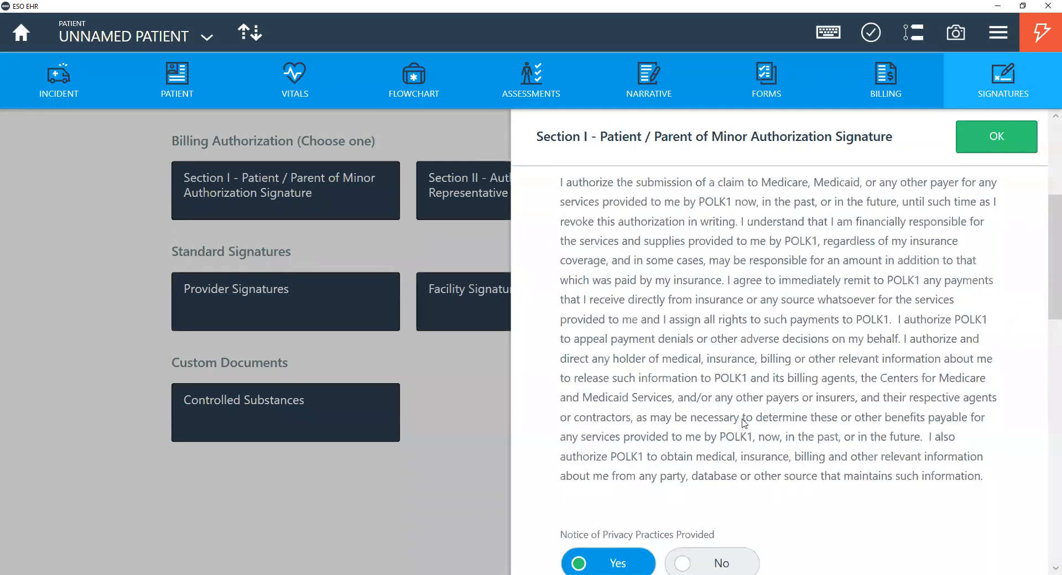
pyautogui.scroll(4, 744, 423)
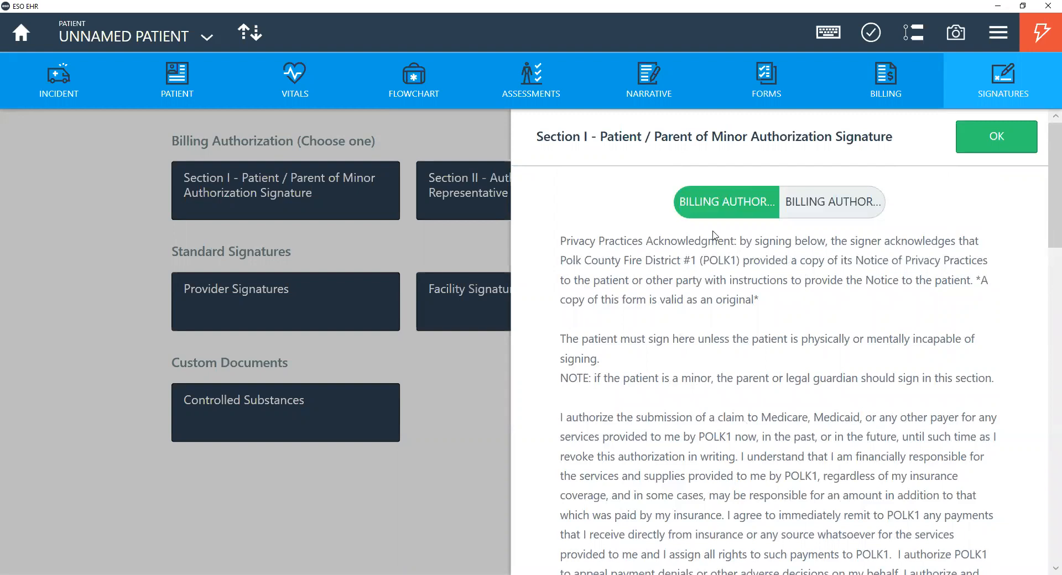
# Step: Review the Spanish version of the Section I authorization down to its patient and witness signature fields, and close the form
pyautogui.click(833, 206)
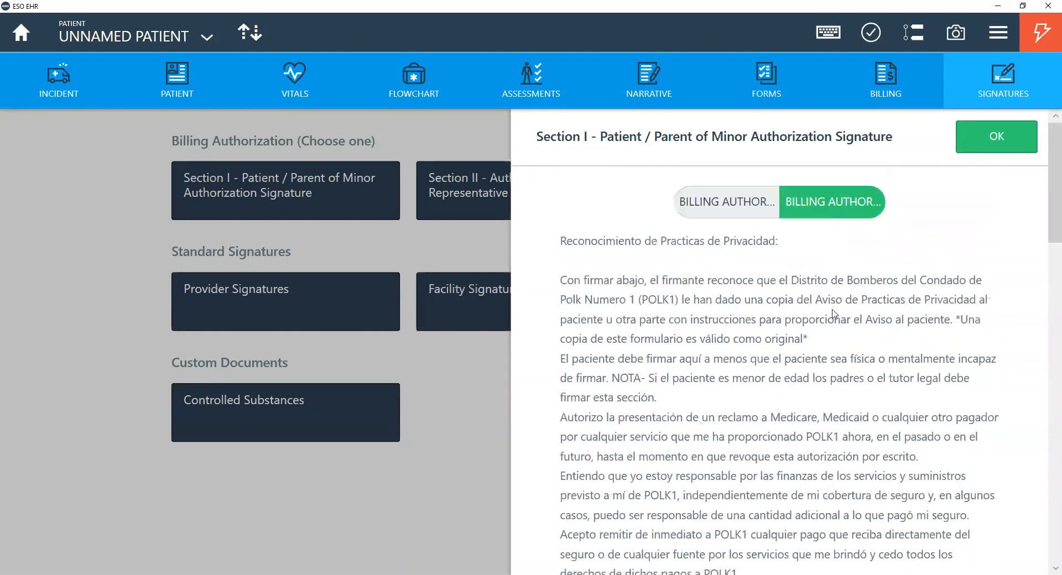
pyautogui.scroll(-10, 822, 403)
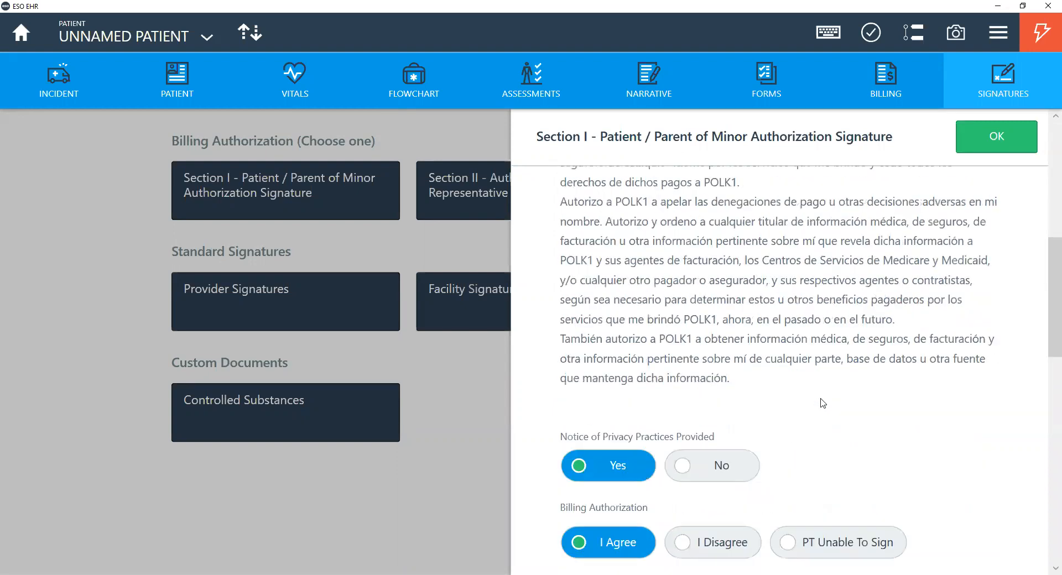
pyautogui.scroll(-5, 823, 403)
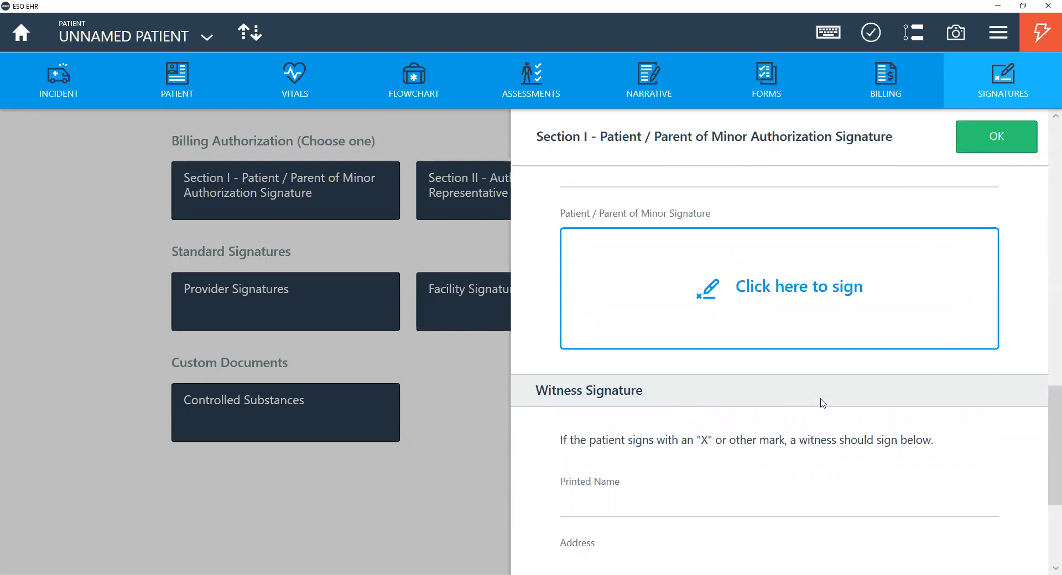
pyautogui.scroll(-3, 823, 403)
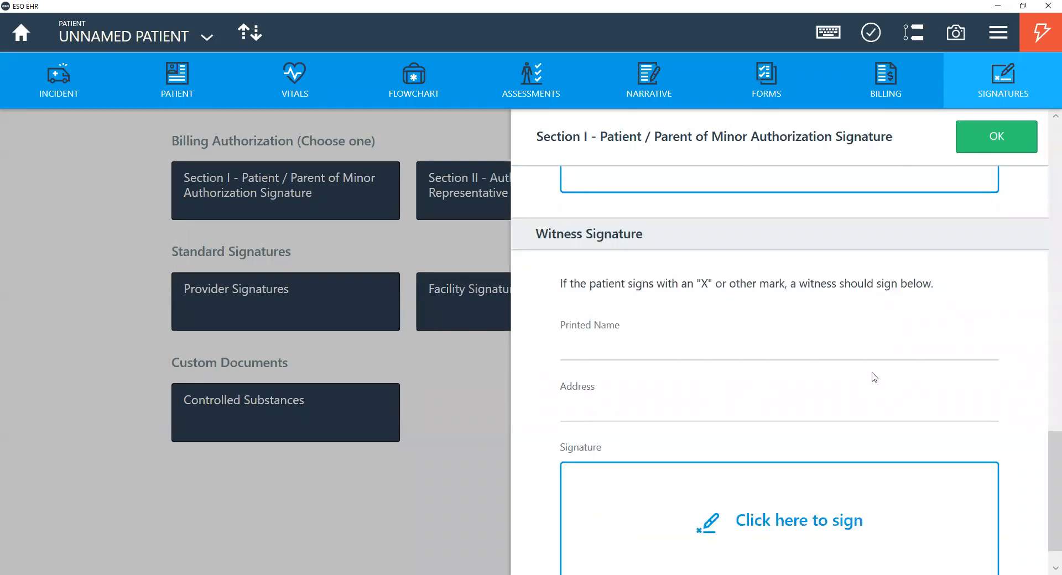
pyautogui.scroll(2, 879, 365)
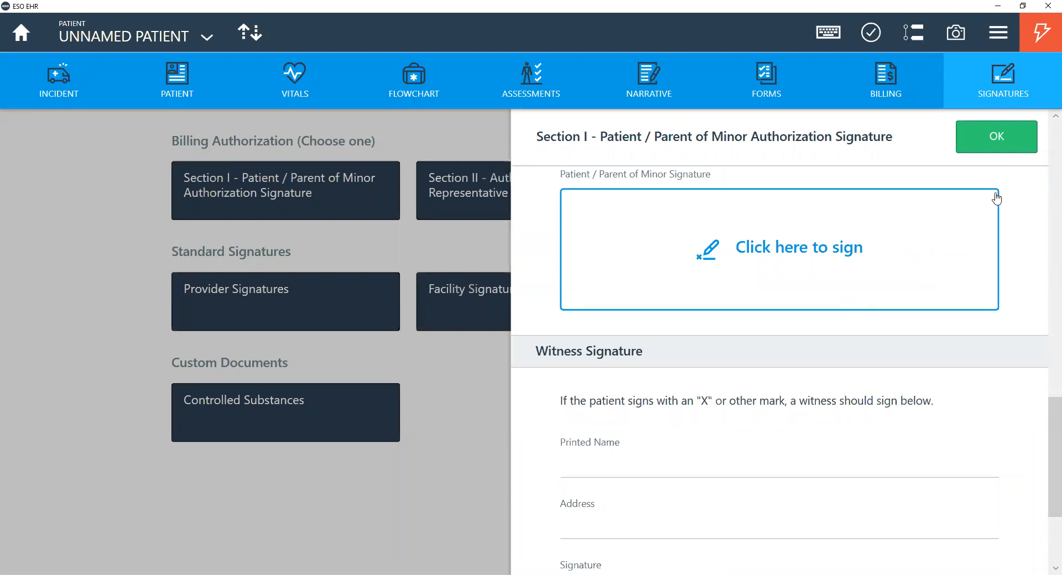
pyautogui.click(1014, 147)
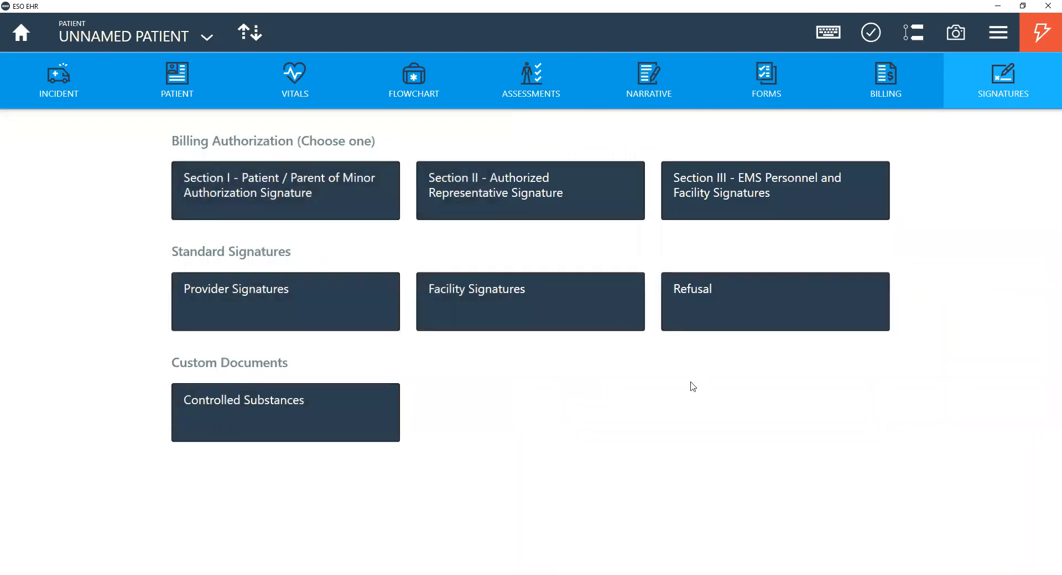
# Step: Look over the Section II authorized representative form and the Section III EMS personnel and facility signatures form, closing each one
pyautogui.click(516, 182)
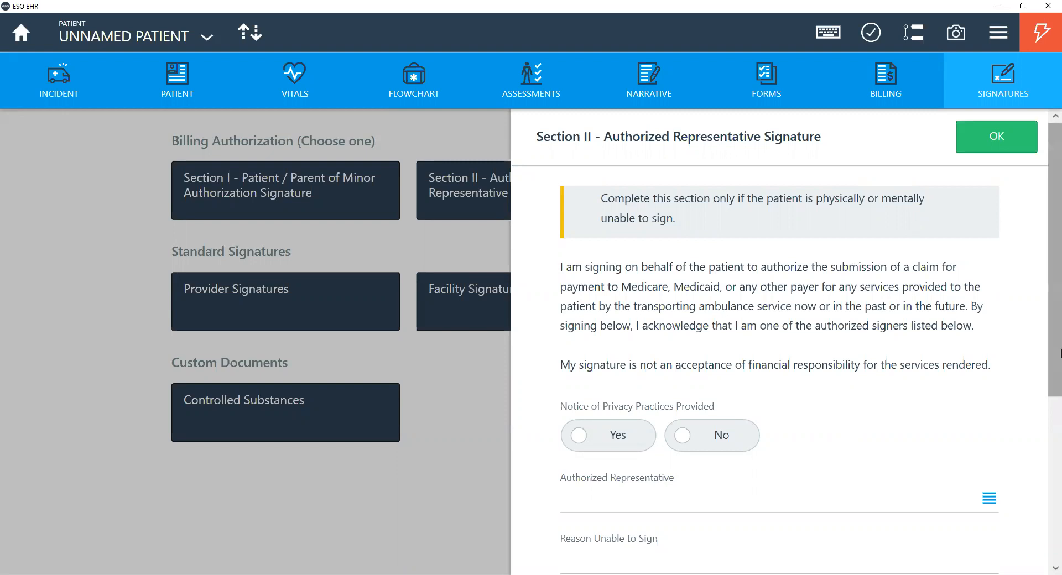
pyautogui.click(1011, 142)
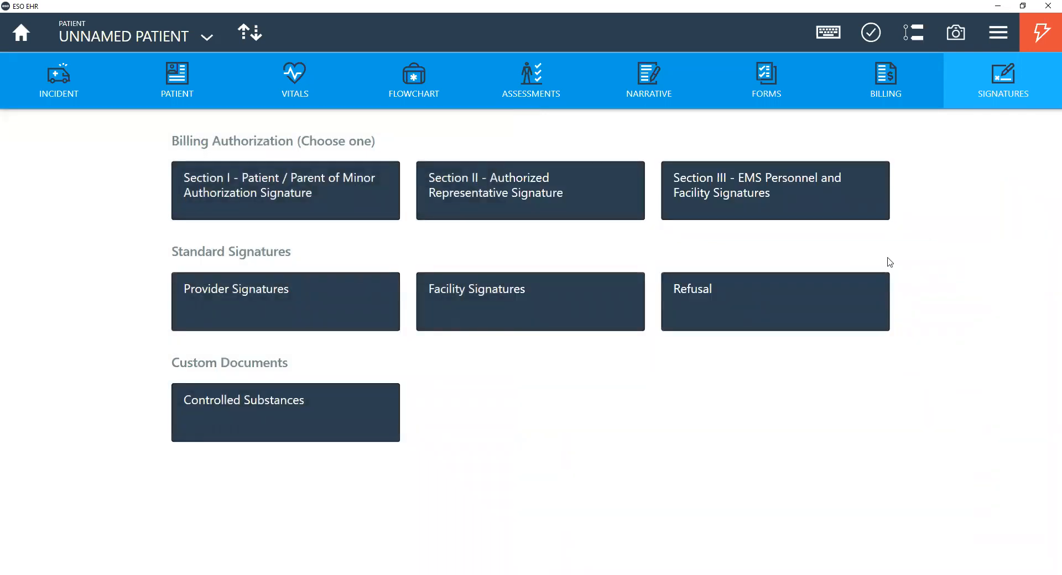
pyautogui.click(812, 195)
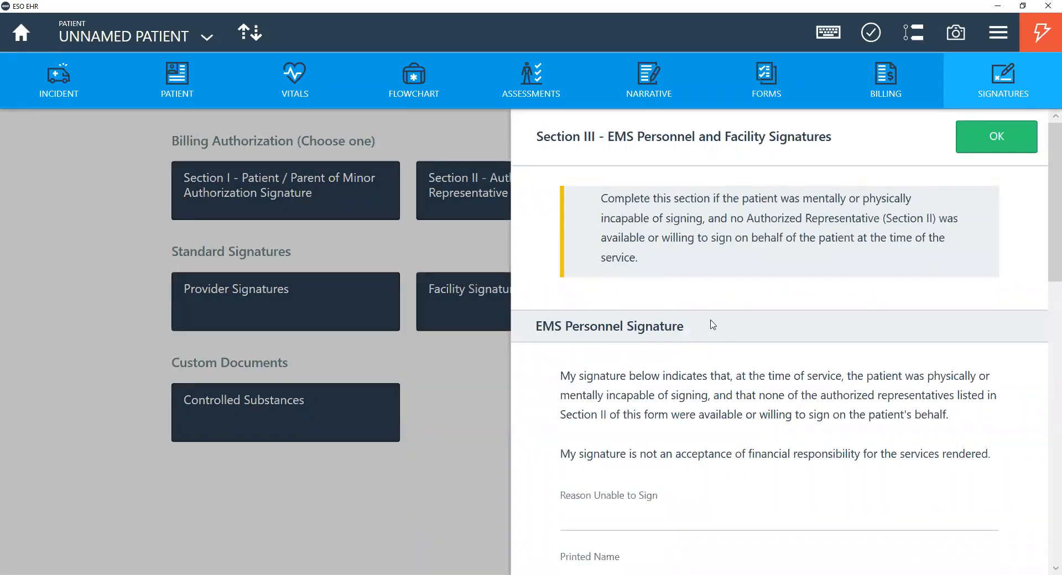
pyautogui.scroll(-5, 713, 324)
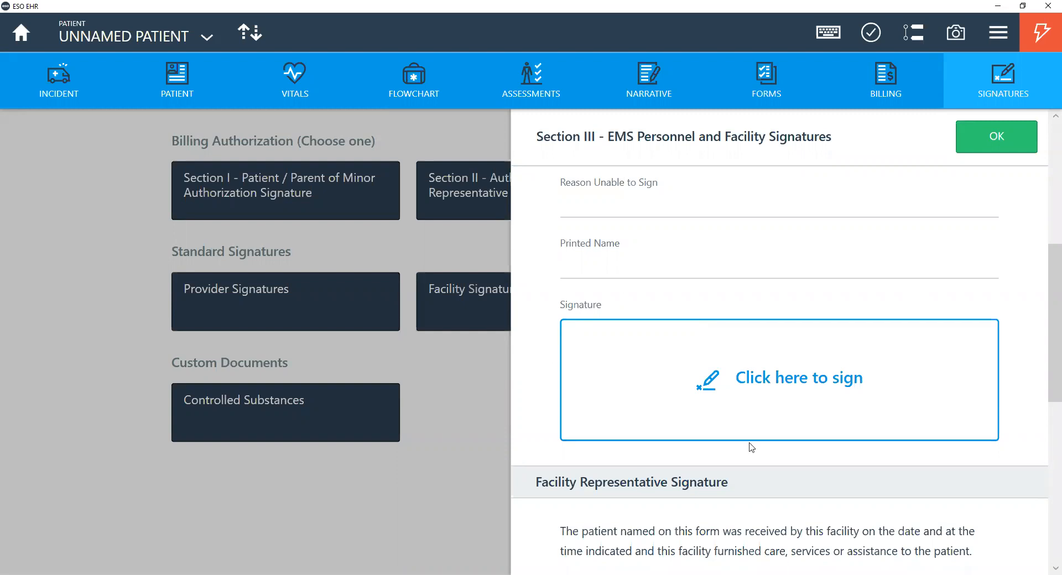
pyautogui.click(996, 137)
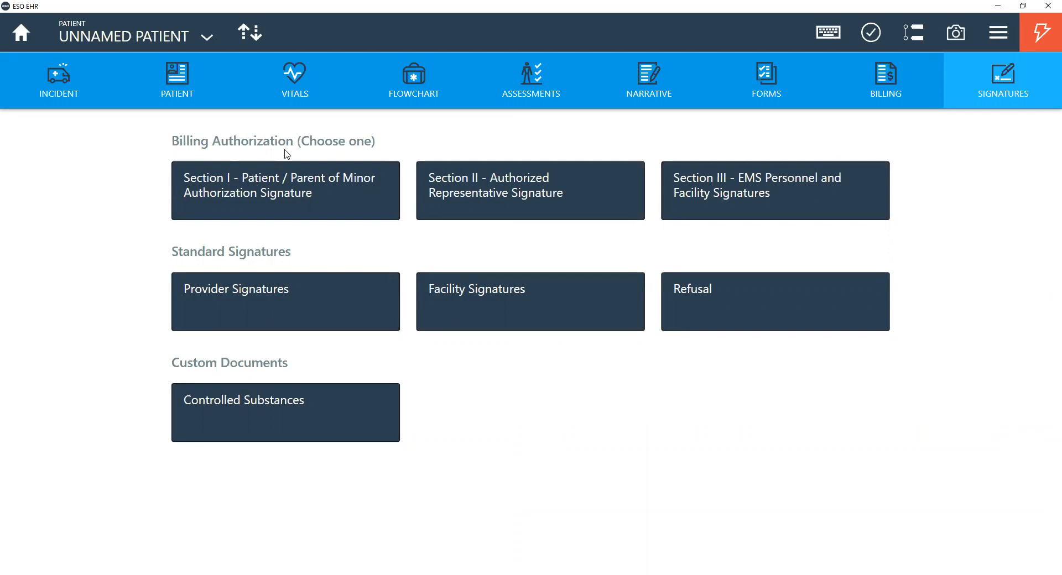
# Step: In Provider Signatures, choose the first provider's name, enter a dot as the signature, and save the form
pyautogui.click(266, 308)
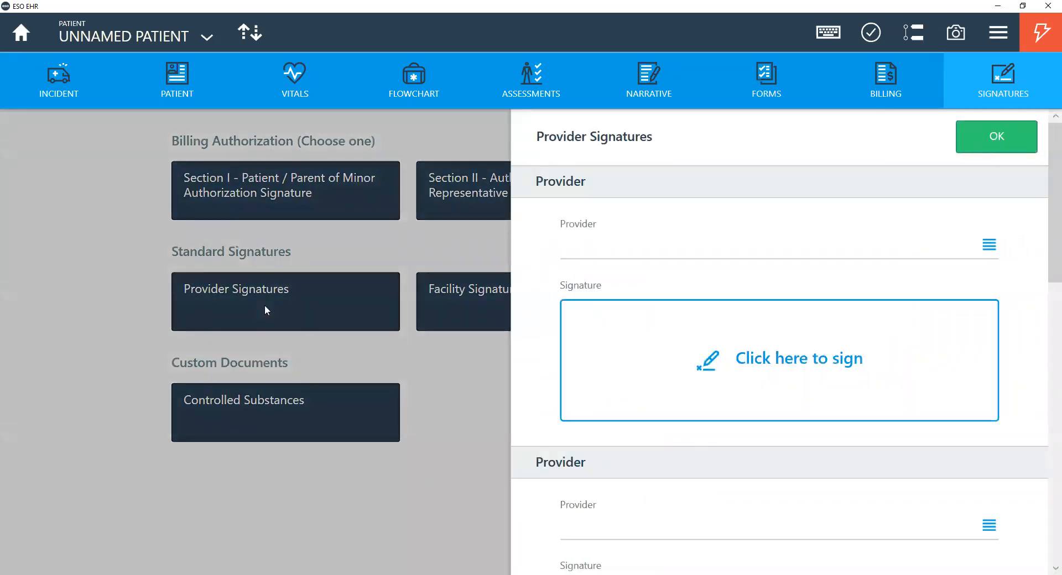
pyautogui.click(642, 246)
pyautogui.click(777, 250)
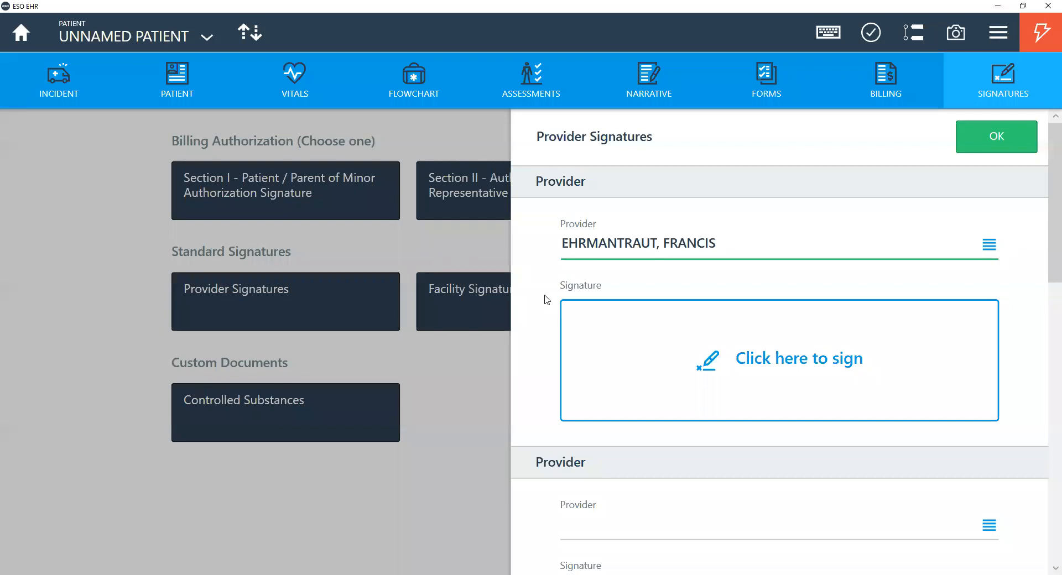
pyautogui.click(631, 344)
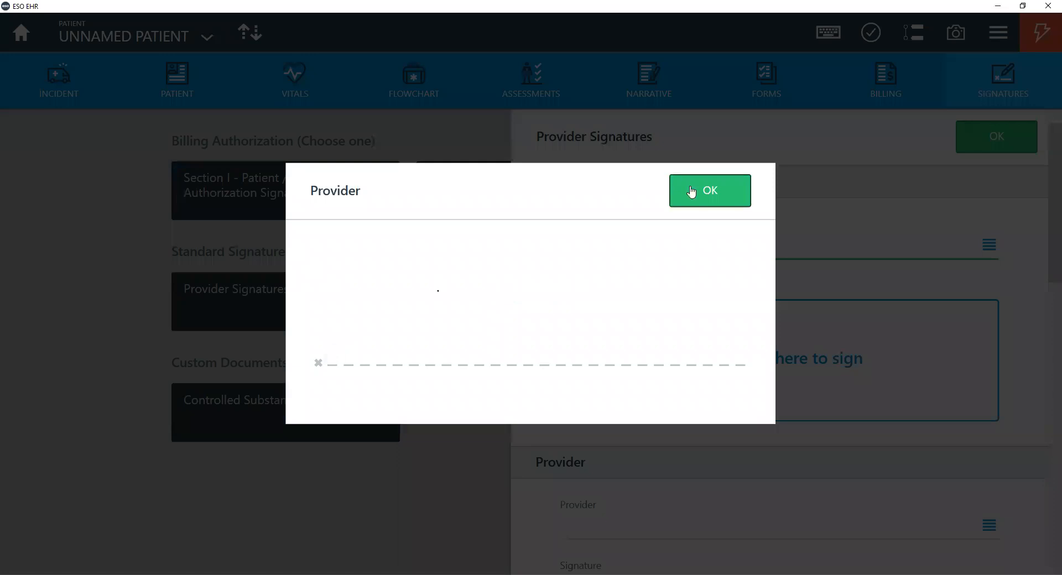
pyautogui.click(690, 190)
pyautogui.click(999, 136)
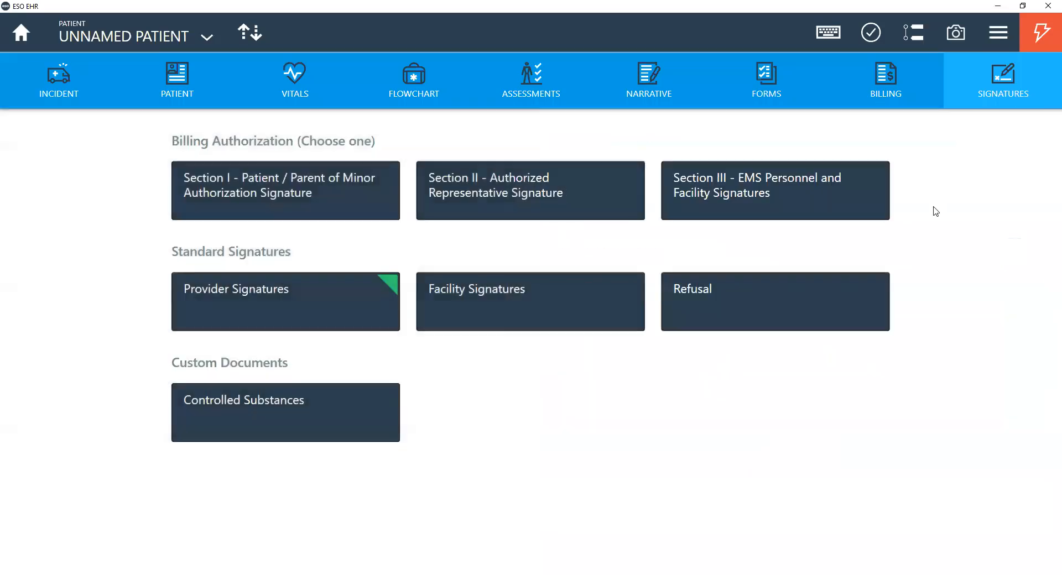
# Step: In the Refusal form's Capacity Assessment, set Legal to 18 years of age or older
pyautogui.click(765, 323)
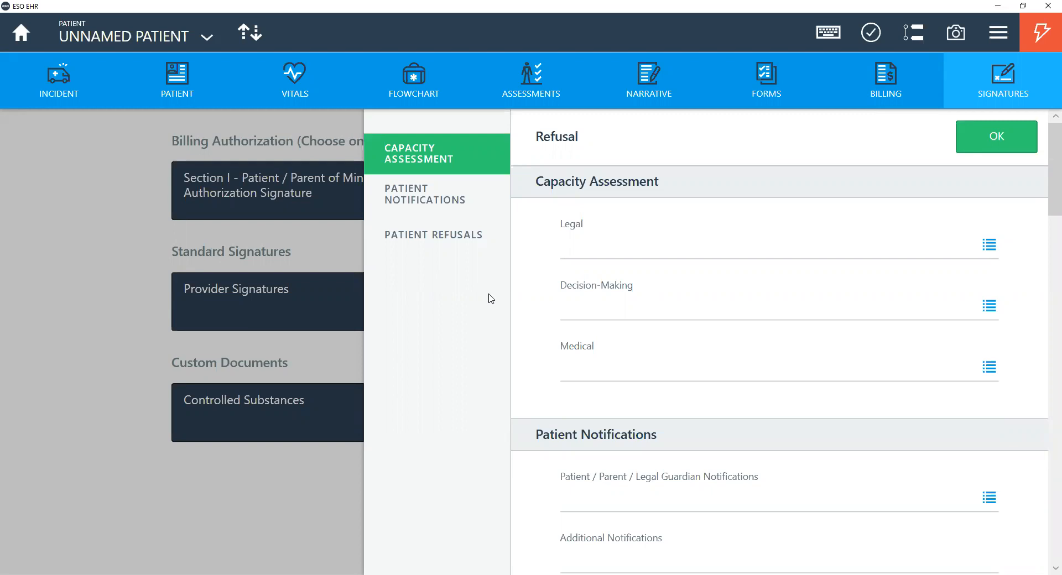
pyautogui.click(651, 253)
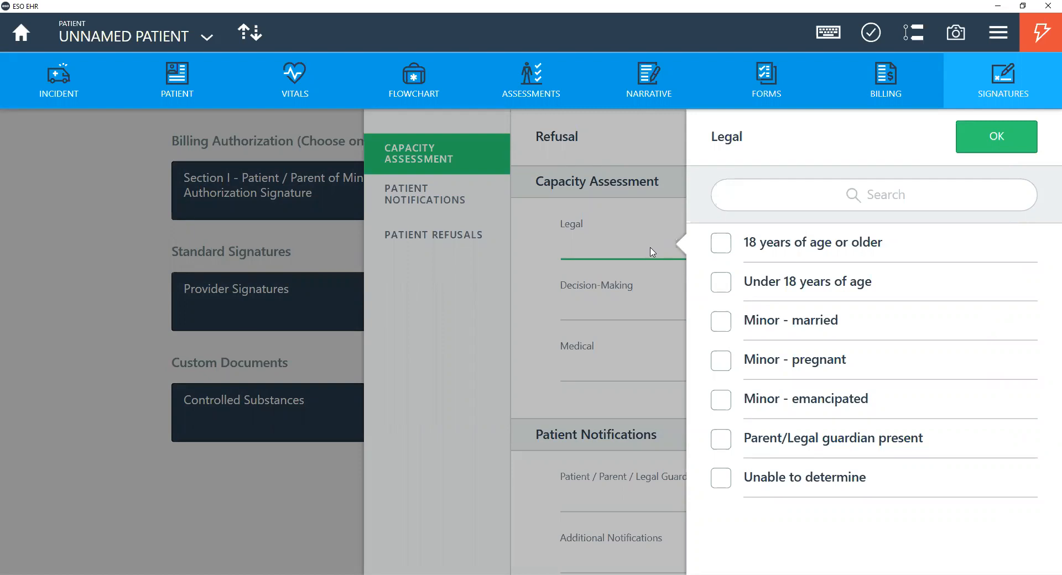
pyautogui.click(754, 249)
# Step: Mark Decision-Making as Possible ETOH/drug use, Disoriented to person/place/time/event, and Unable to understand information in order to communicate a choice
pyautogui.click(622, 310)
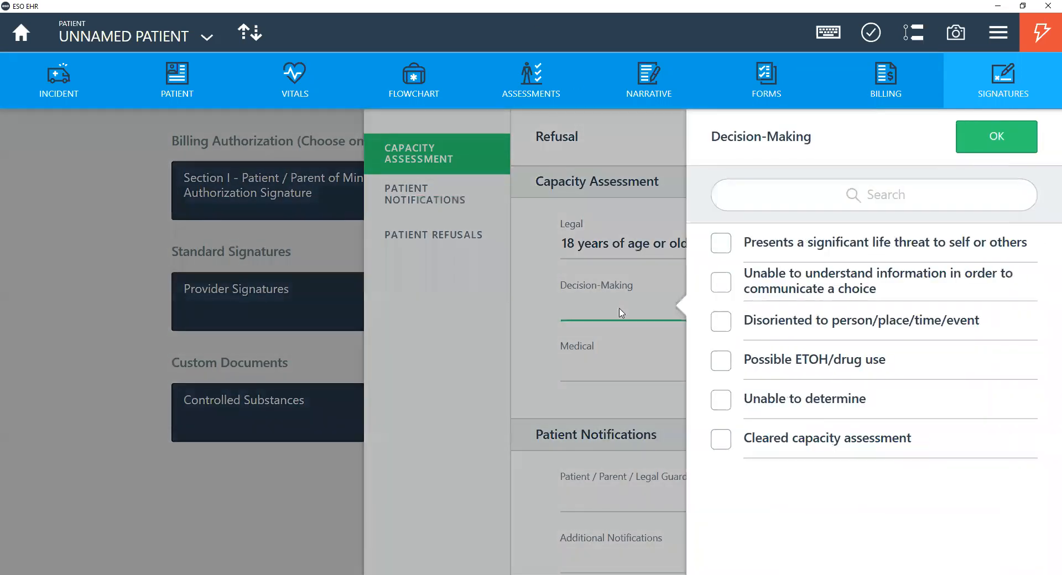
pyautogui.click(797, 366)
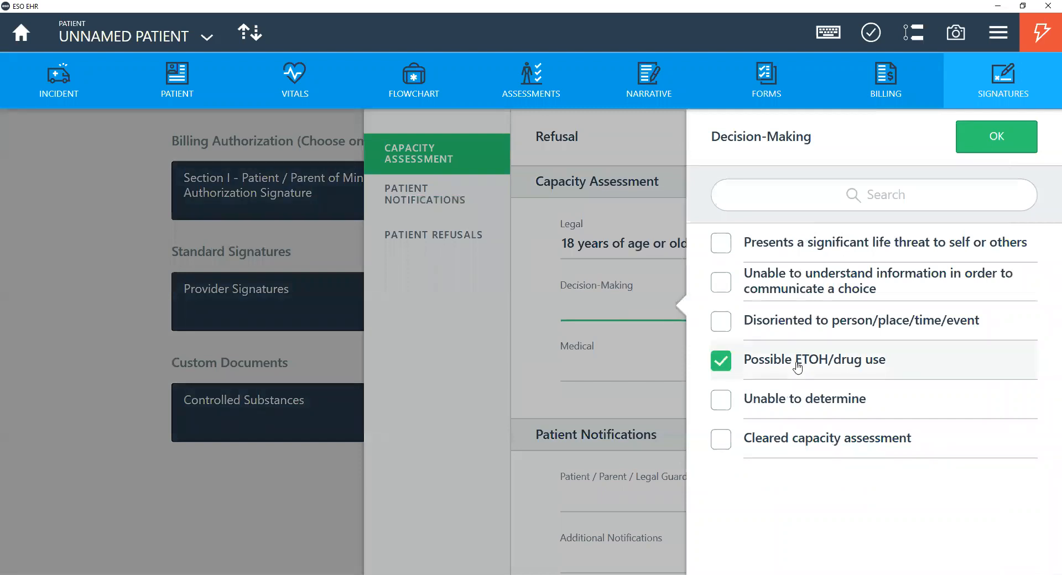
pyautogui.click(798, 327)
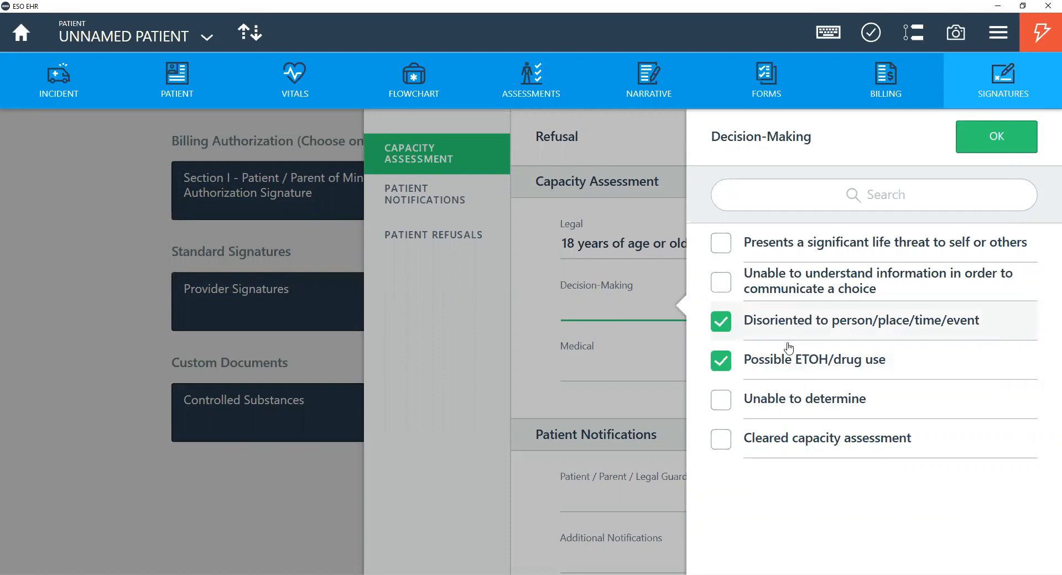
pyautogui.click(815, 297)
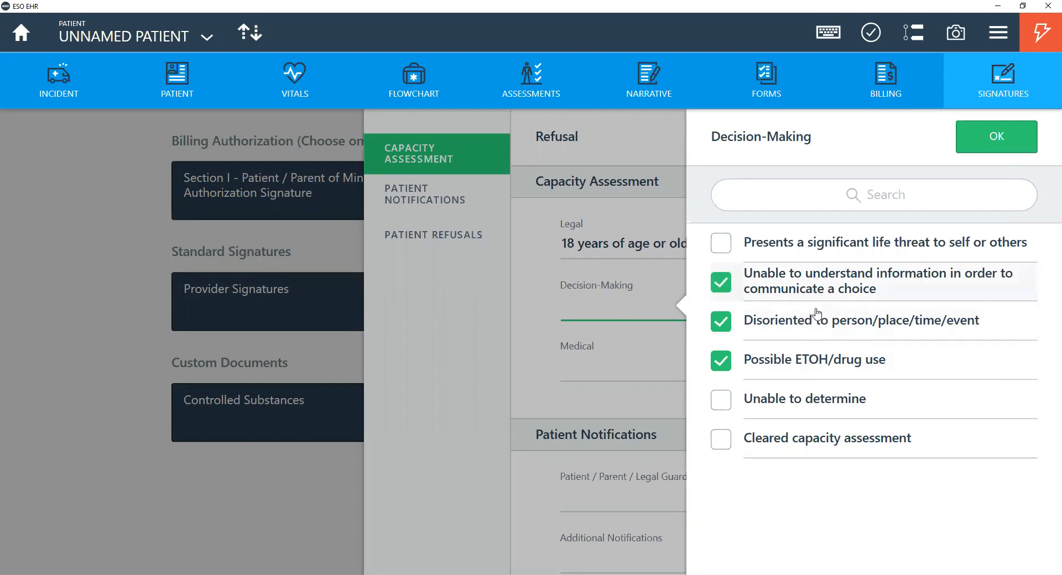
pyautogui.click(997, 138)
# Step: Mark the Medical capacity findings as Slurred speech and Unsteady gait
pyautogui.click(756, 395)
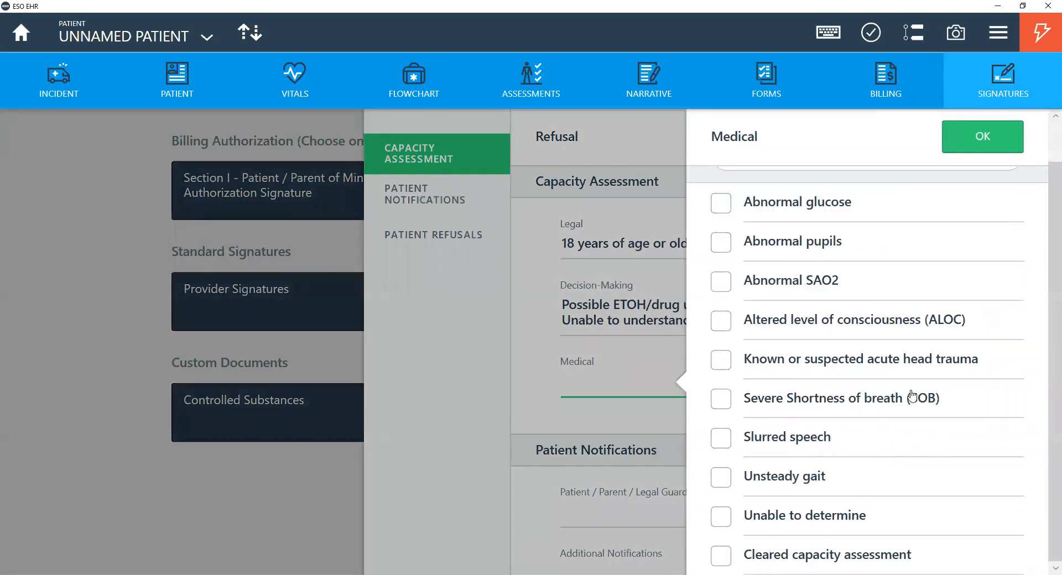
pyautogui.click(819, 452)
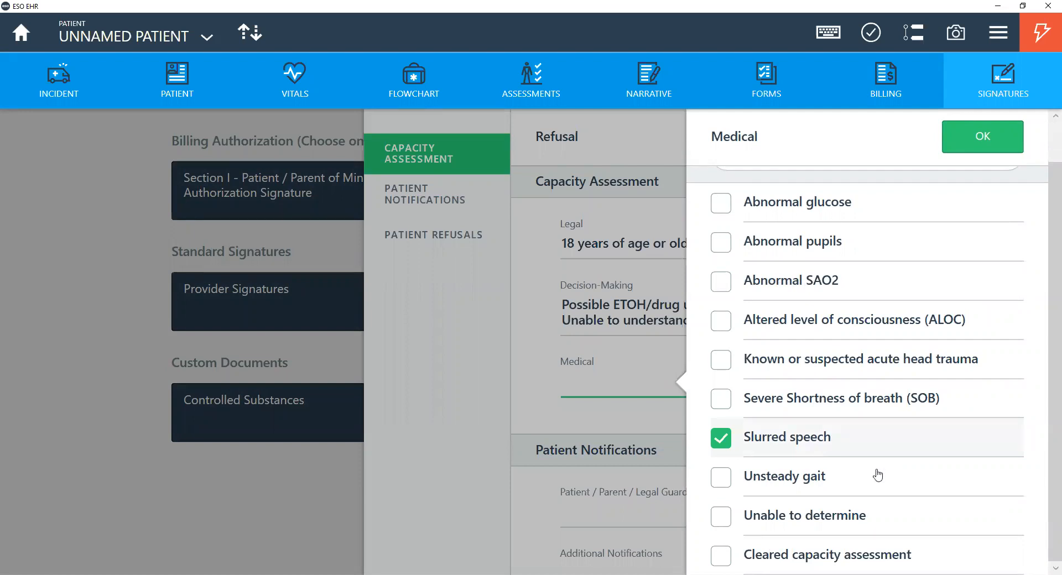
pyautogui.click(846, 481)
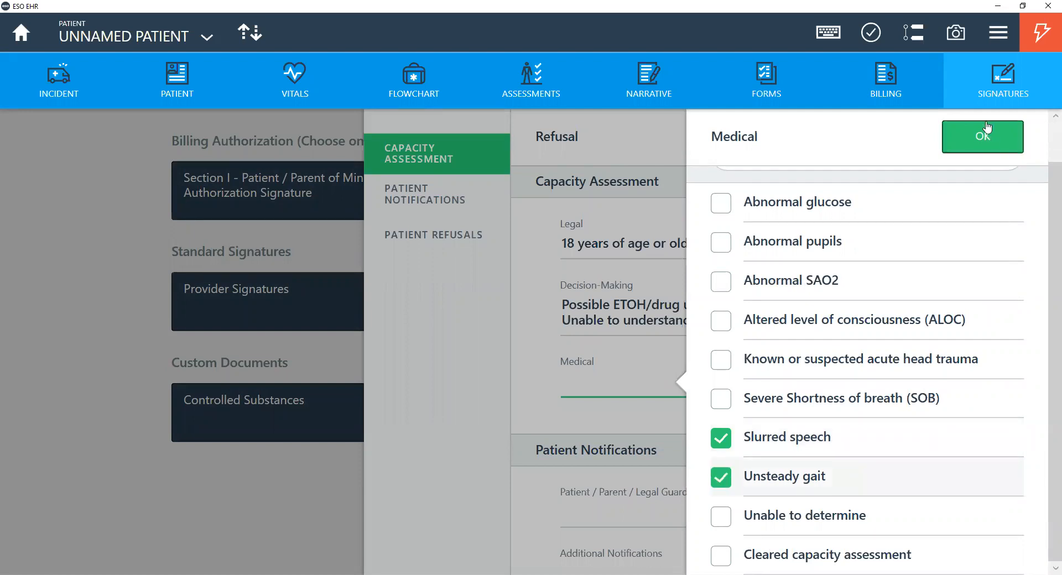
pyautogui.click(990, 139)
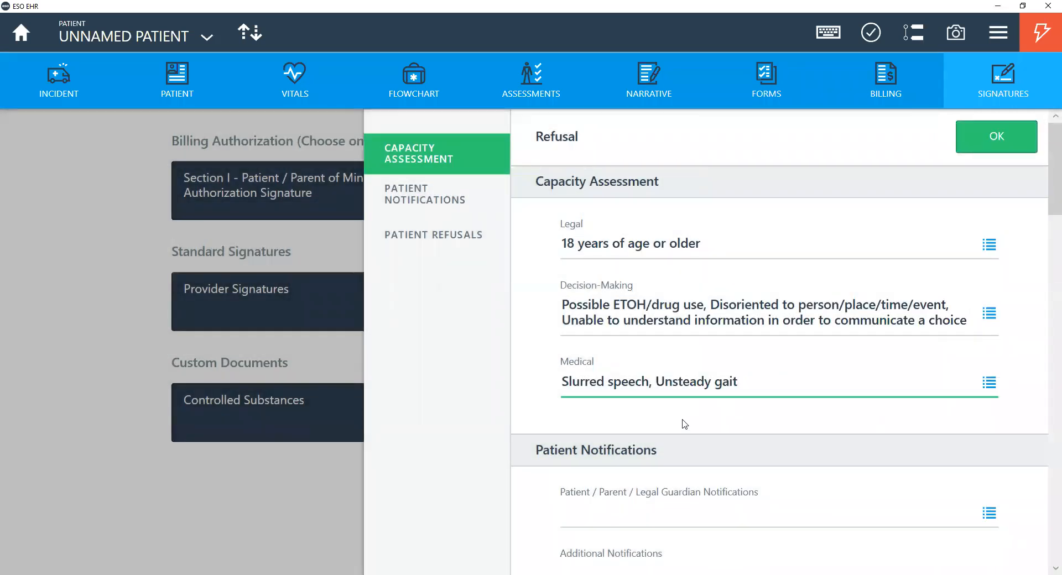
# Step: Clear the selected Decision-Making findings and choose only Cleared capacity assessment
pyautogui.click(681, 321)
pyautogui.click(785, 292)
pyautogui.click(766, 331)
pyautogui.click(765, 365)
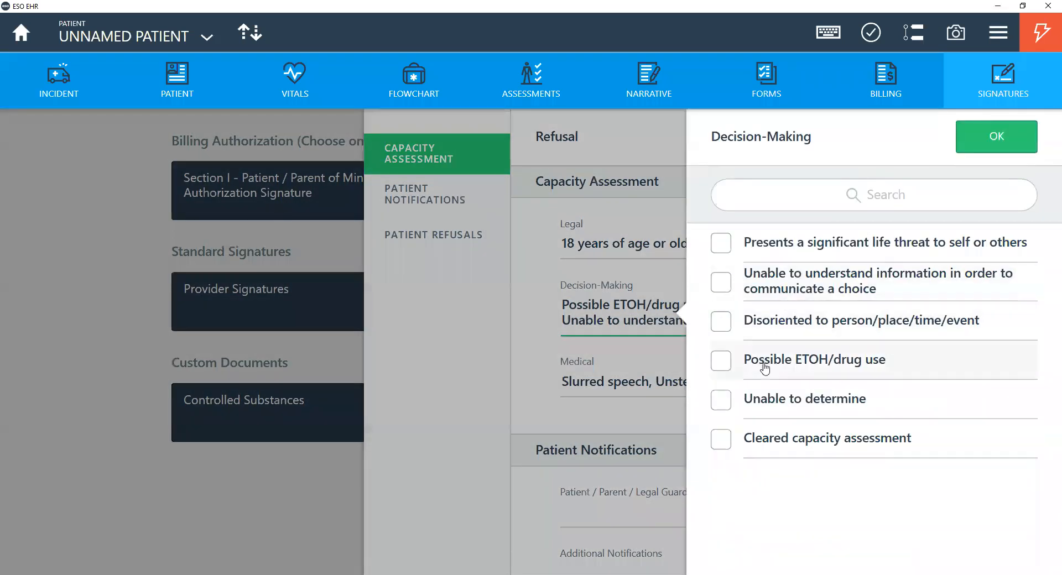
pyautogui.click(790, 441)
pyautogui.click(995, 144)
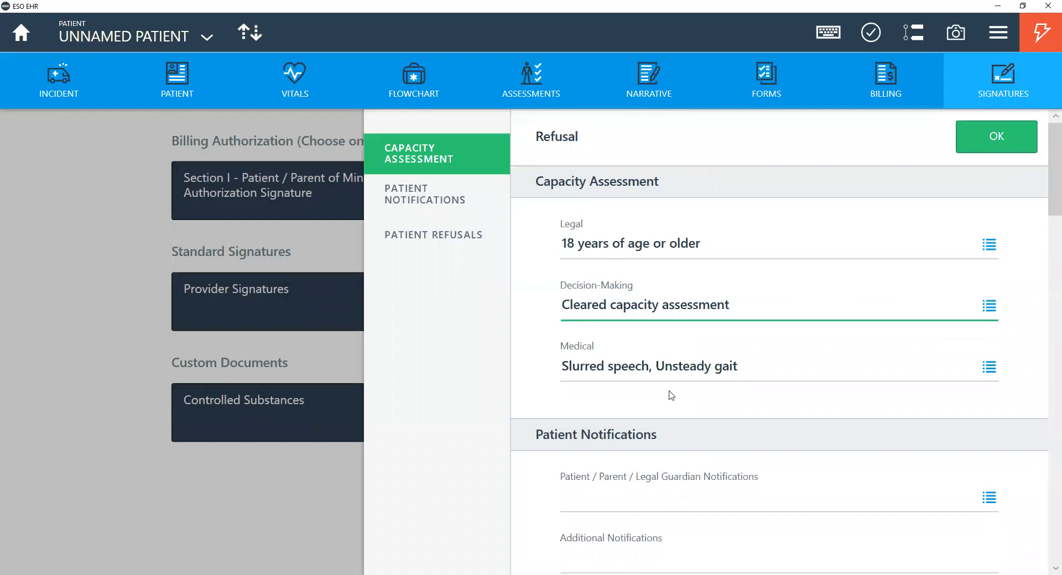
# Step: Set the Medical capacity finding to only Cleared capacity assessment, removing its other selections
pyautogui.click(646, 376)
pyautogui.scroll(-1, 749, 436)
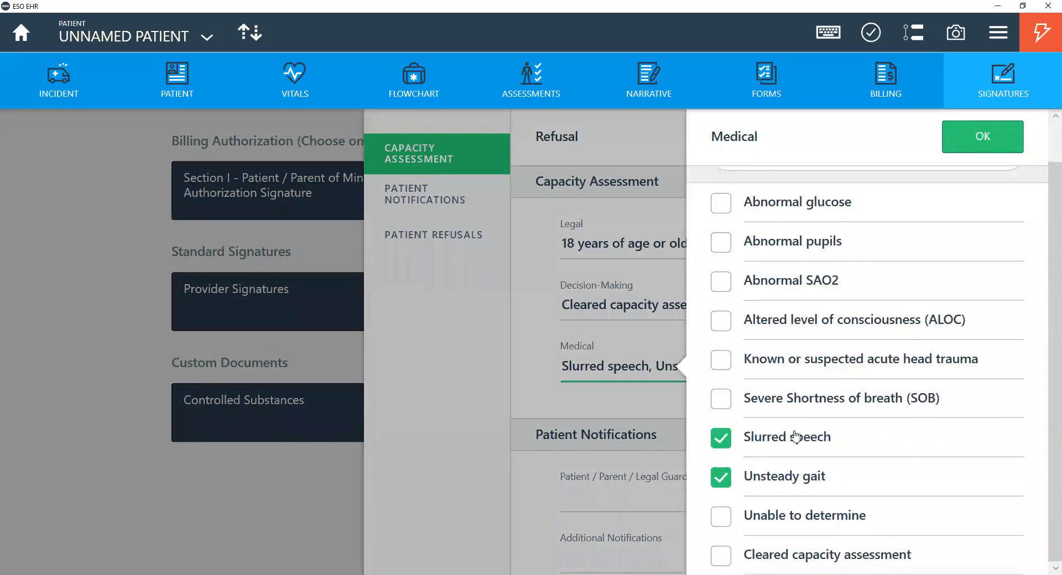
pyautogui.click(820, 556)
pyautogui.click(818, 440)
pyautogui.click(794, 481)
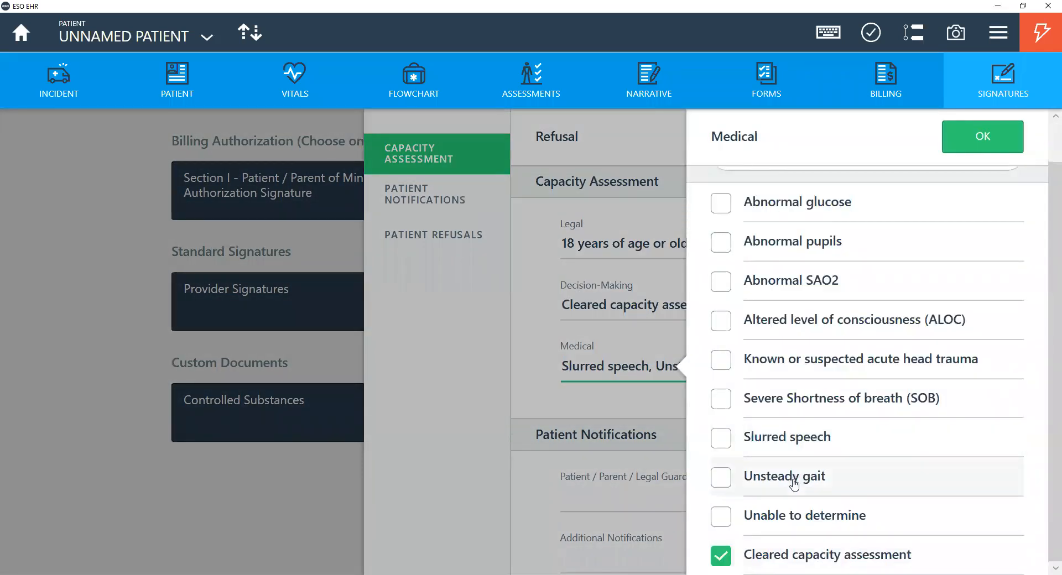
pyautogui.click(973, 145)
# Step: Mark the first four Patient / Parent / Legal Guardian Notifications, from Medical treatment/evaluation recommendation(s) through EMS preference to provide transport to the closest appropriate medical facility
pyautogui.scroll(-3, 706, 404)
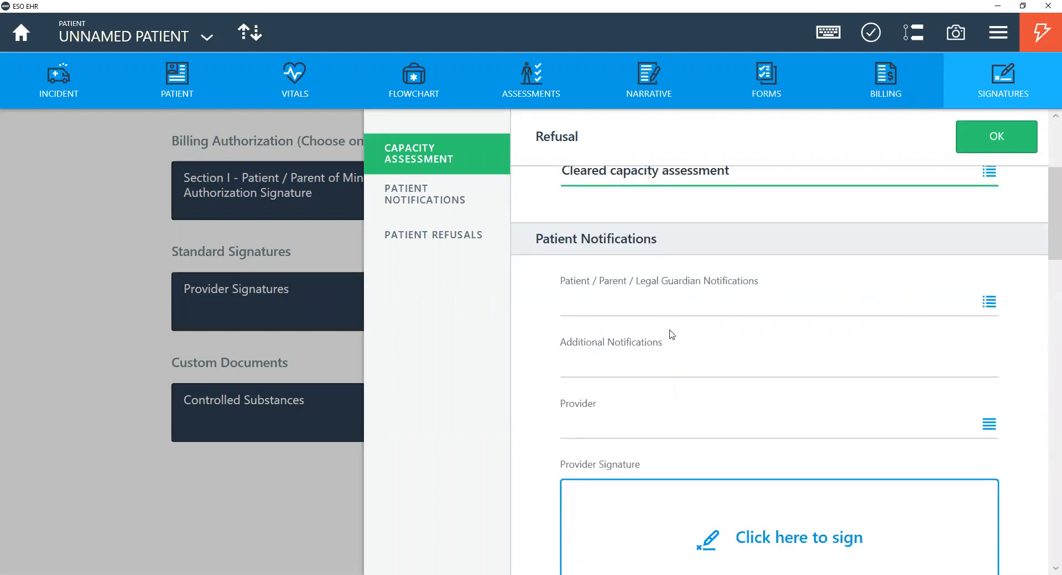
pyautogui.click(685, 304)
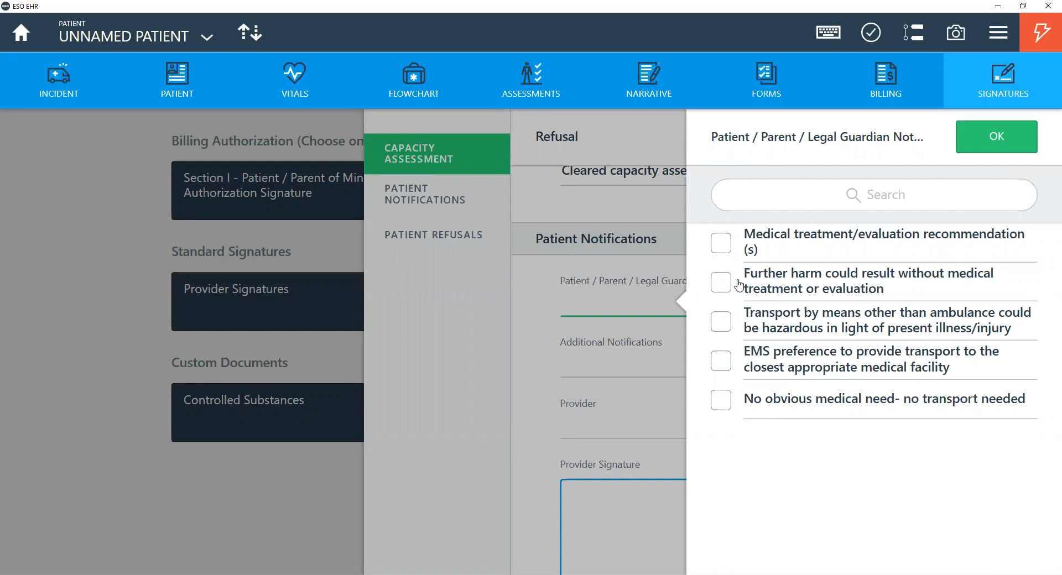
pyautogui.click(801, 252)
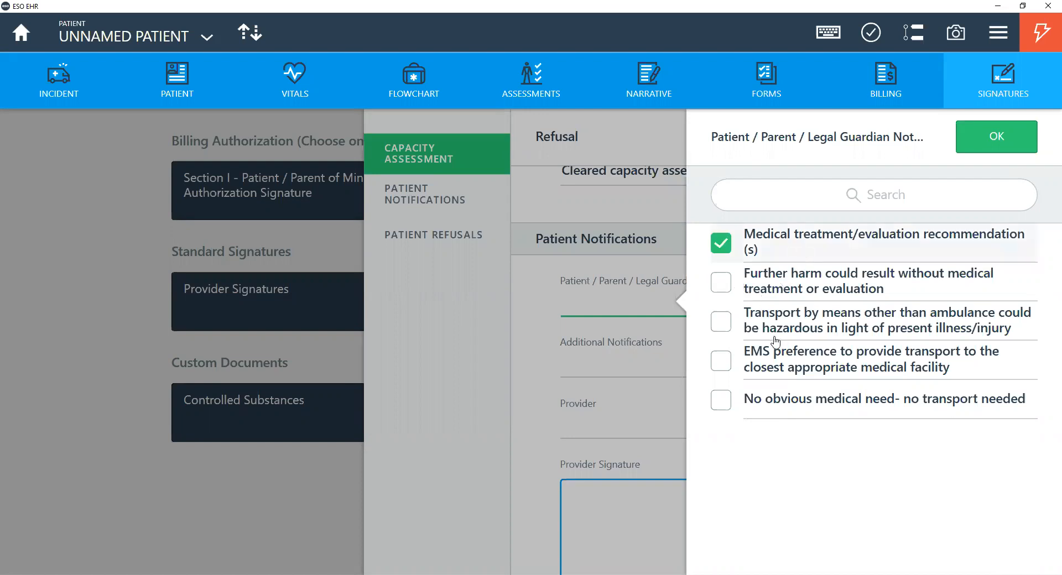
pyautogui.click(756, 293)
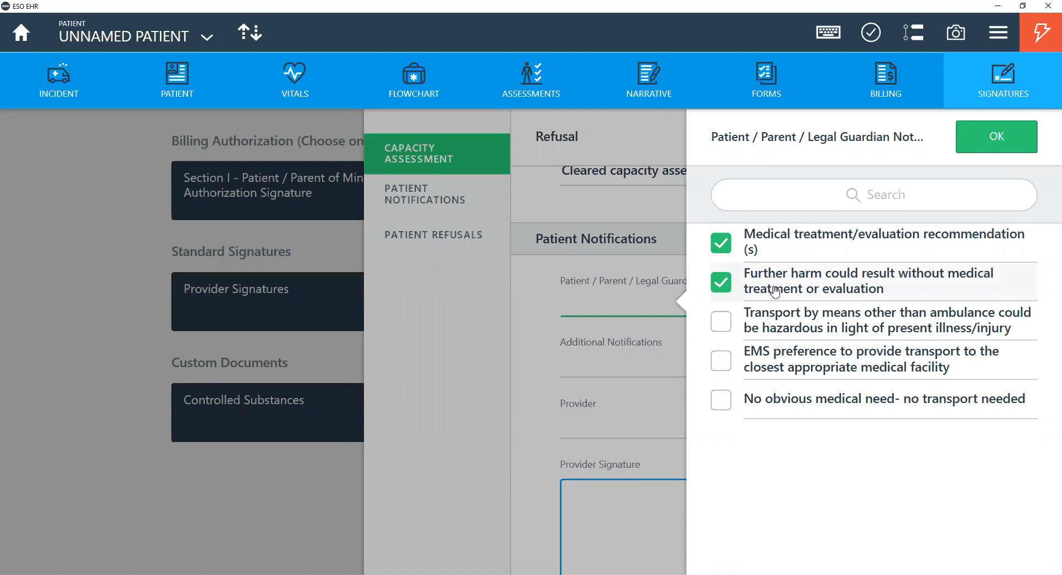
pyautogui.click(774, 331)
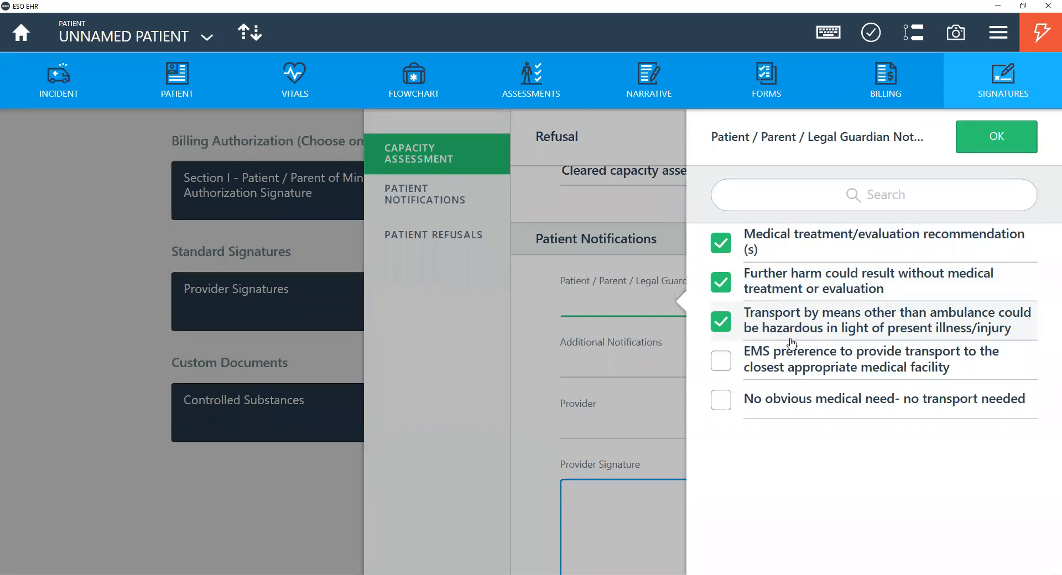
pyautogui.click(810, 369)
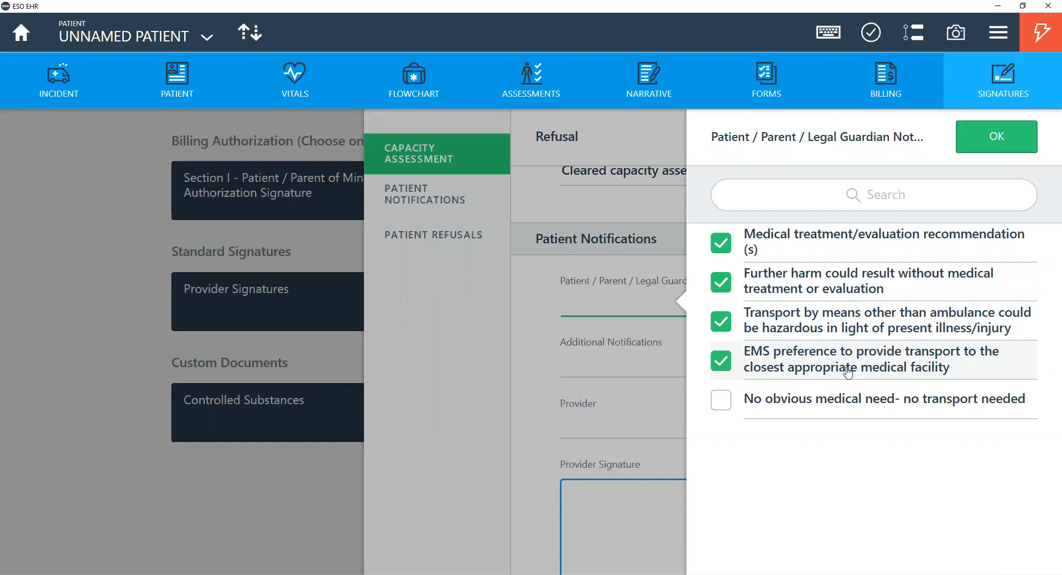
# Step: Select No obvious medical need- no transport needed as the only Patient / Parent / Legal Guardian notification, clearing the other four
pyautogui.click(797, 392)
pyautogui.click(803, 366)
pyautogui.click(804, 324)
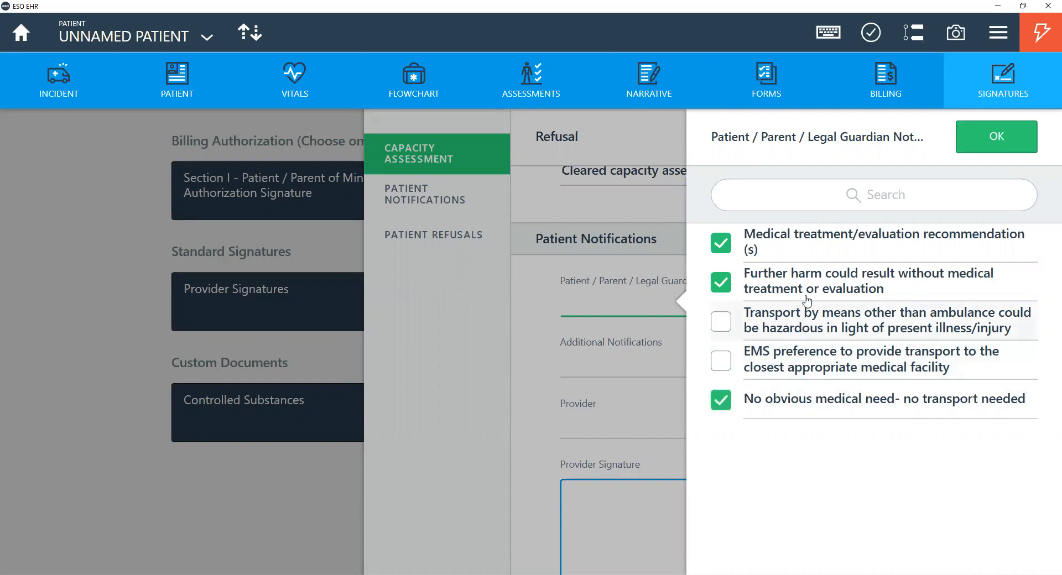
pyautogui.click(805, 289)
pyautogui.click(794, 249)
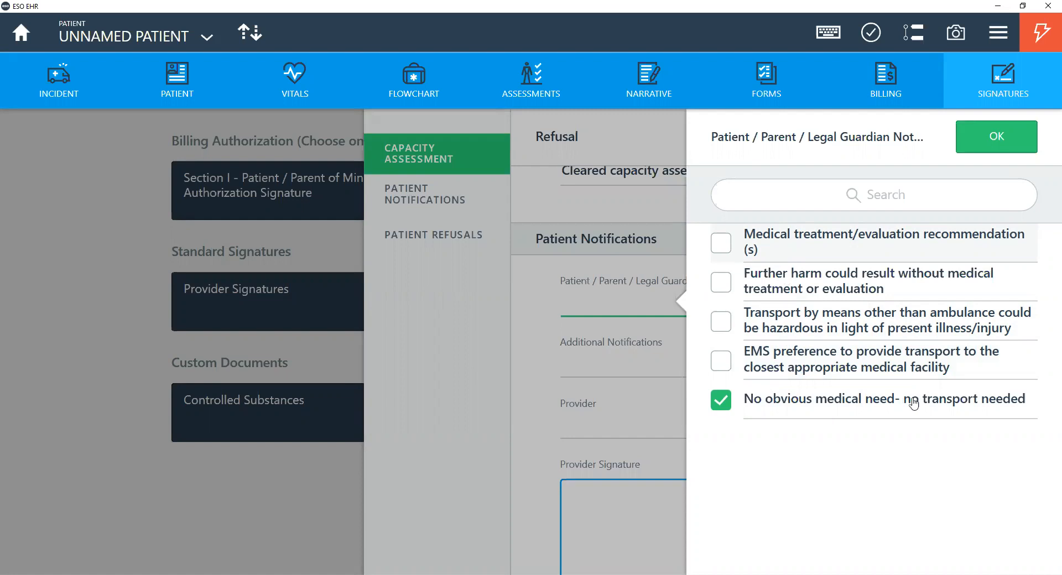
pyautogui.click(1019, 144)
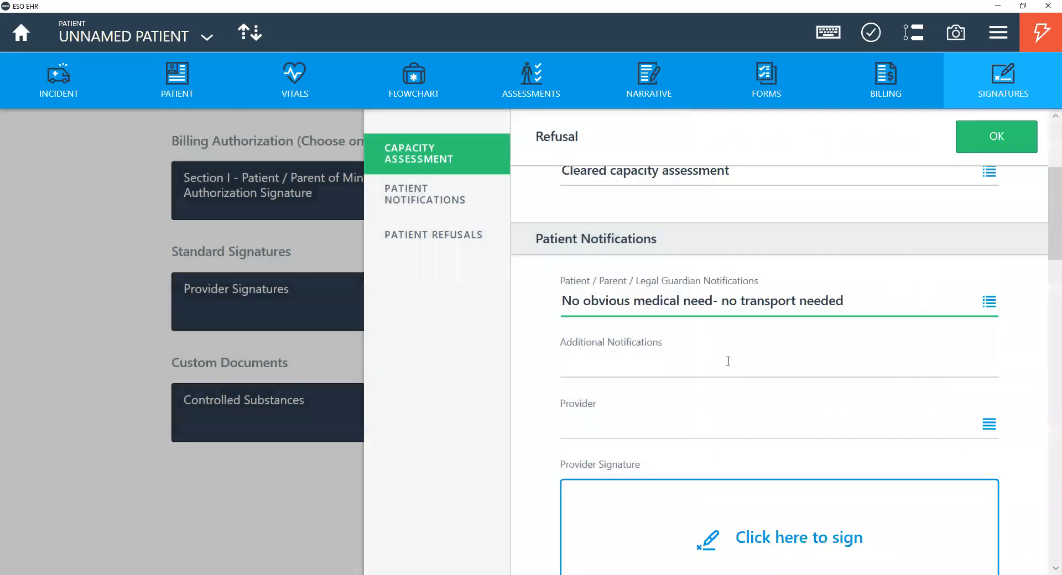
# Step: Enter "Advised patient to follow up with PCP" as the Additional Notifications text
pyautogui.click(680, 365)
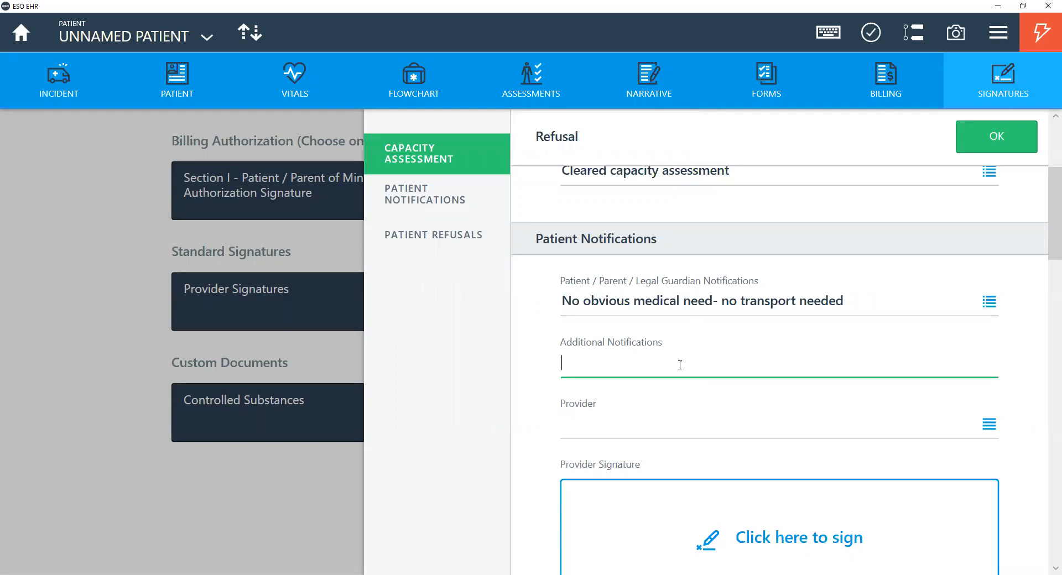
pyautogui.write('Advised patient to foll')
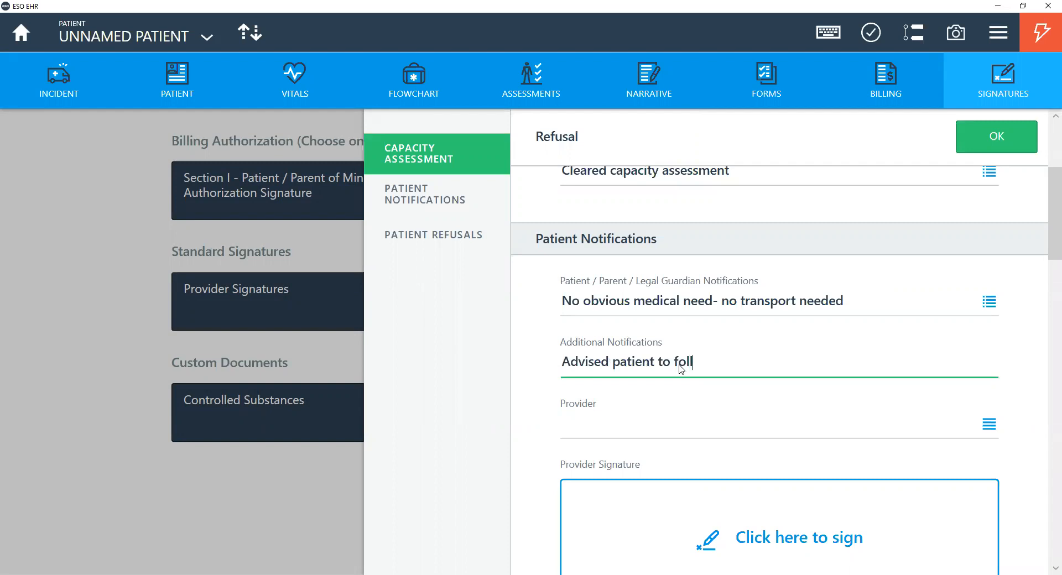
pyautogui.write('ow up with PCP')
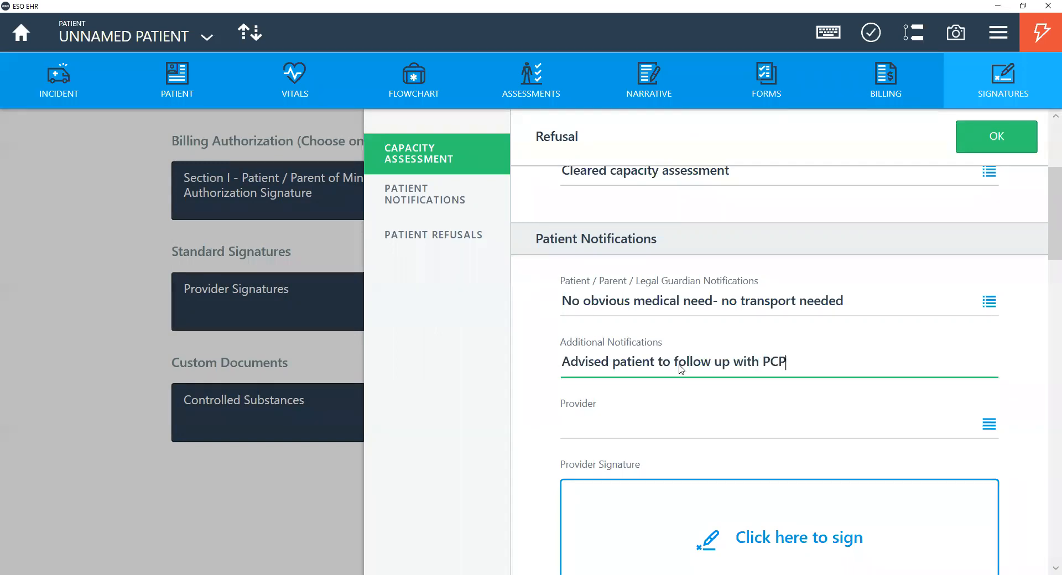
# Step: Choose the listed provider for Patient Notifications and add a handwritten provider signature
pyautogui.click(639, 426)
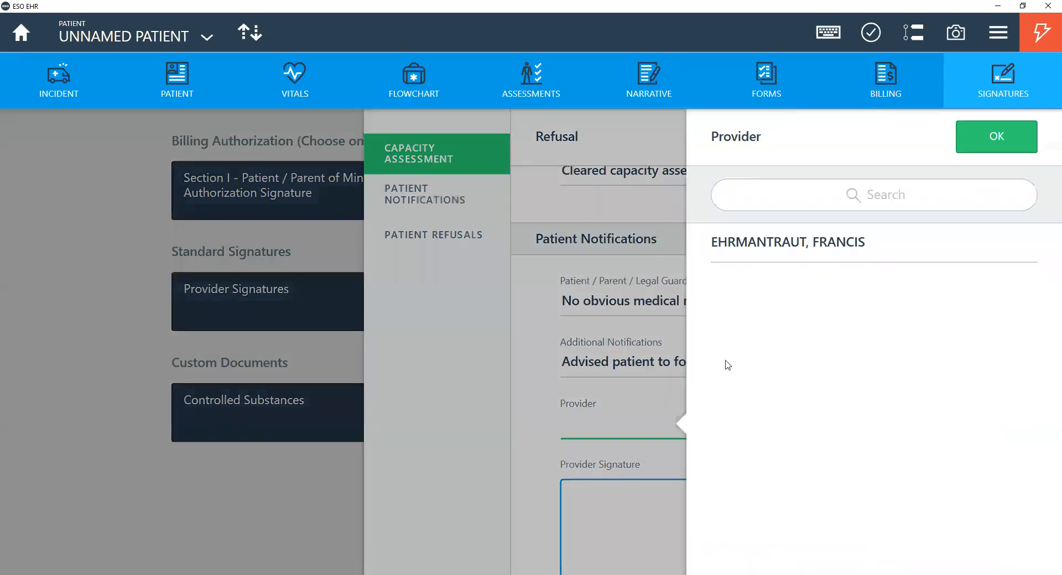
pyautogui.click(759, 246)
pyautogui.scroll(-3, 690, 273)
pyautogui.click(686, 368)
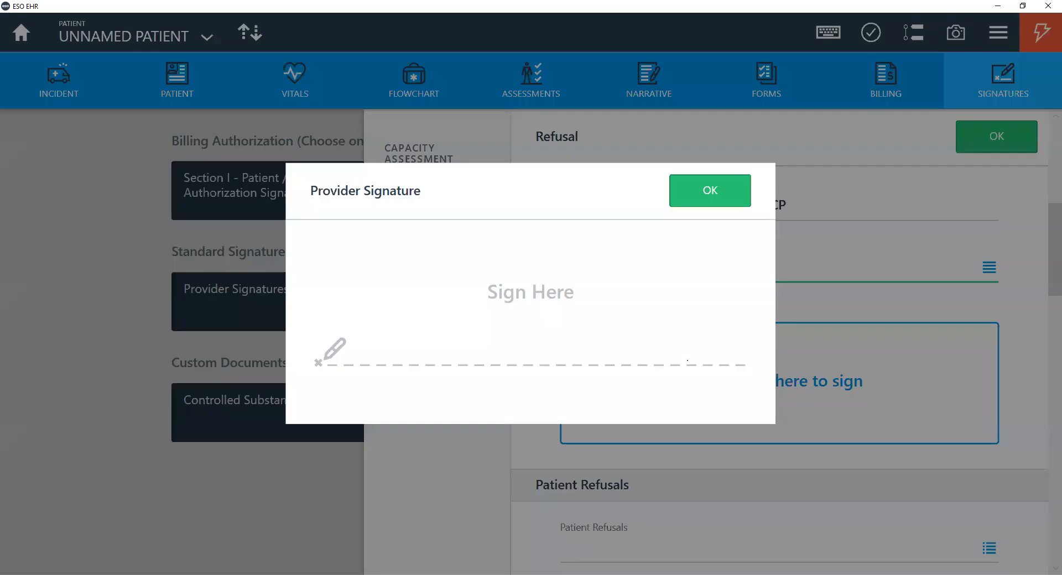
pyautogui.moveTo(413, 299)
pyautogui.mouseDown()
pyautogui.moveTo(517, 304)
pyautogui.moveTo(657, 289)
pyautogui.mouseUp()
pyautogui.click(708, 190)
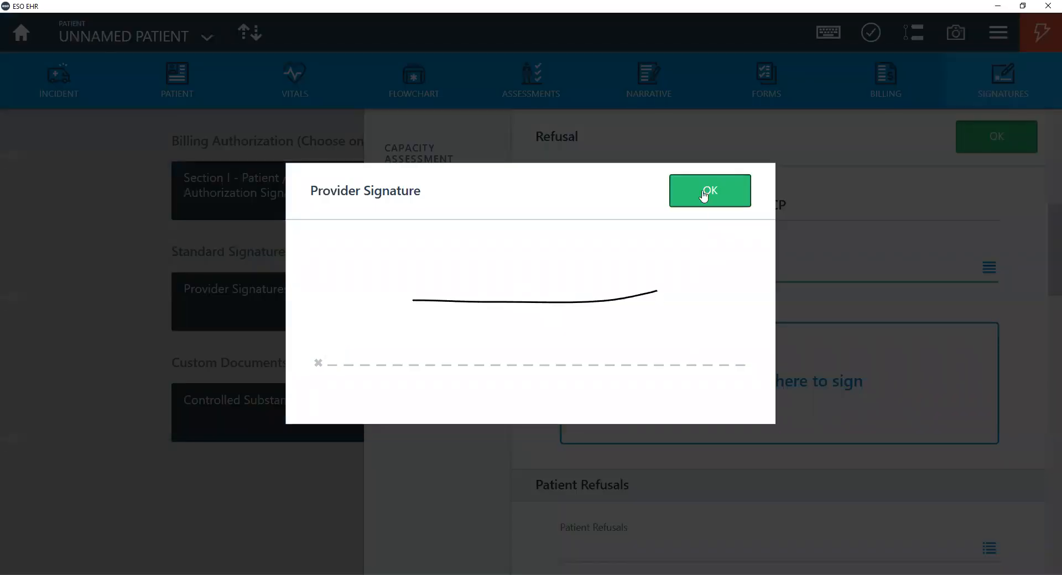
# Step: Record Transport by EMS and Recommended Destination as the Patient Refusals
pyautogui.scroll(3, 686, 273)
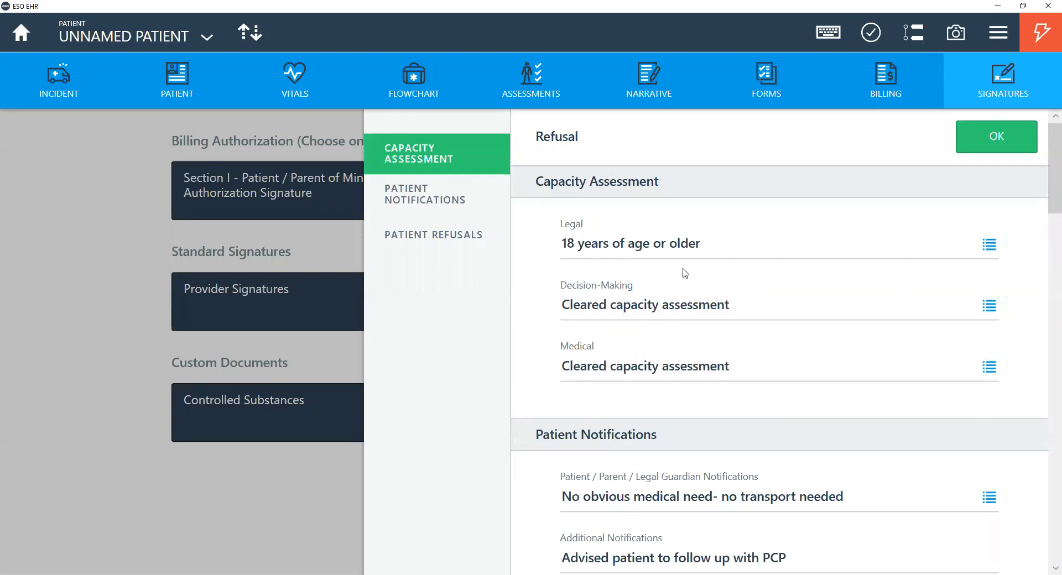
pyautogui.scroll(-3, 684, 273)
pyautogui.scroll(-6, 685, 273)
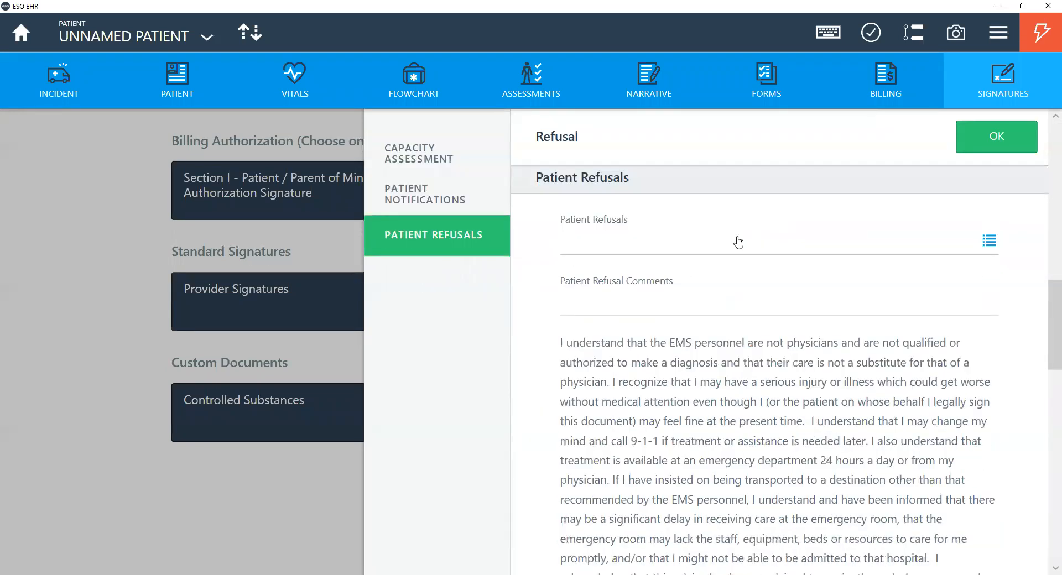
pyautogui.click(739, 240)
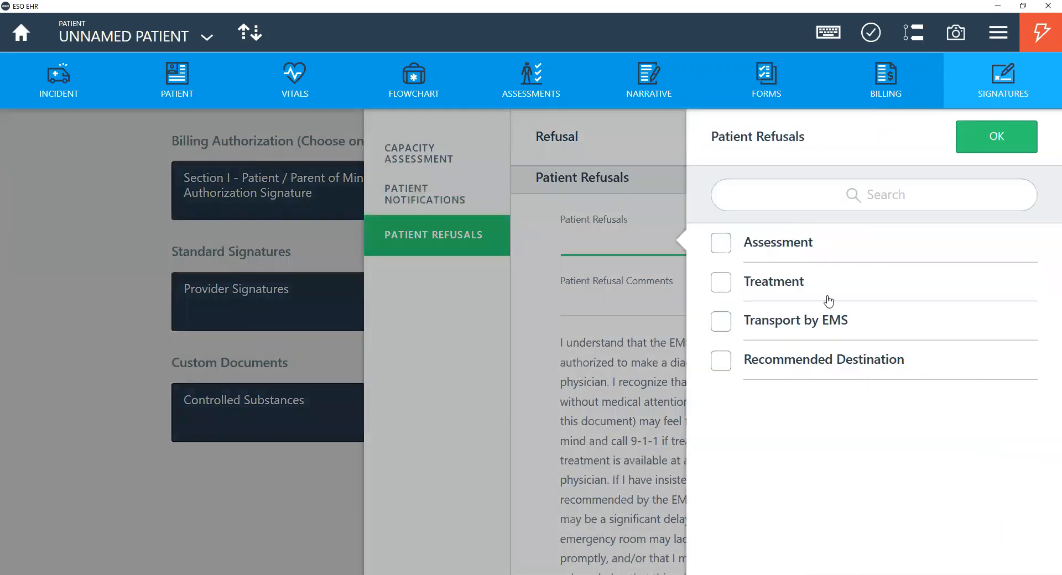
pyautogui.click(834, 331)
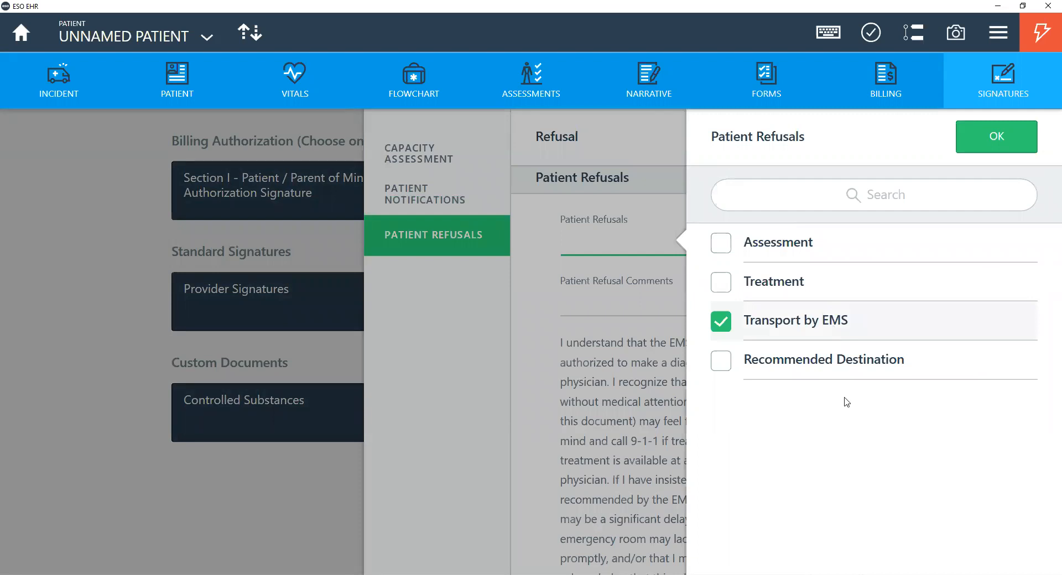
pyautogui.click(851, 374)
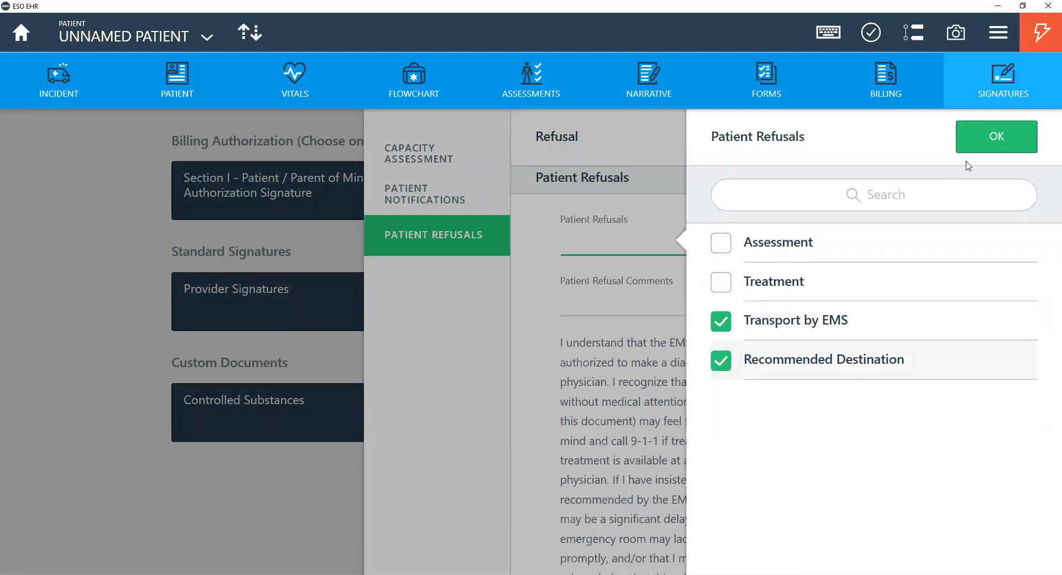
pyautogui.click(994, 141)
# Step: Set the refusal's Signature of to Patient, complete the patient signature, and accept the Refusal form
pyautogui.click(808, 311)
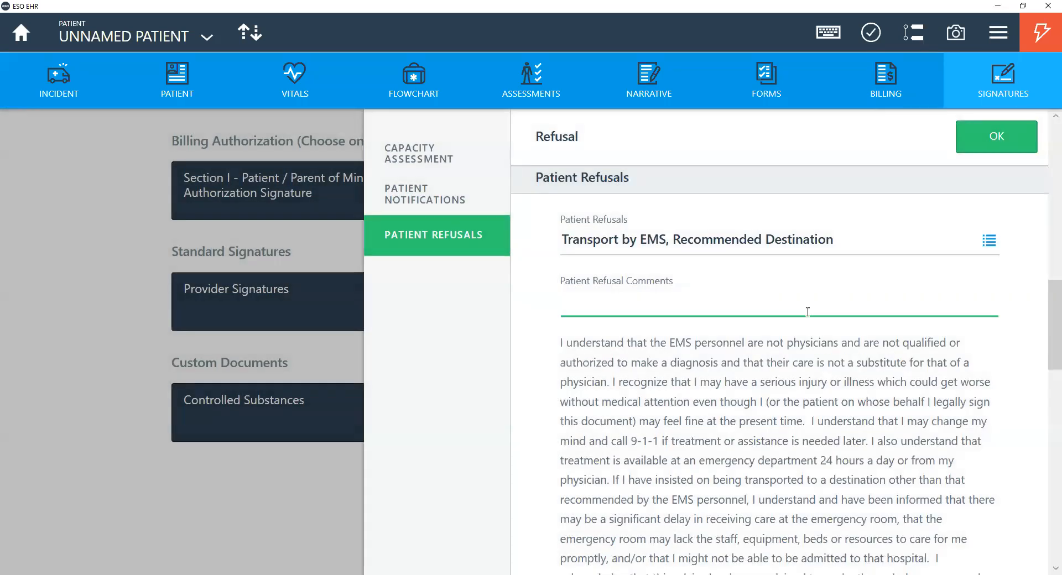
pyautogui.scroll(-3, 808, 311)
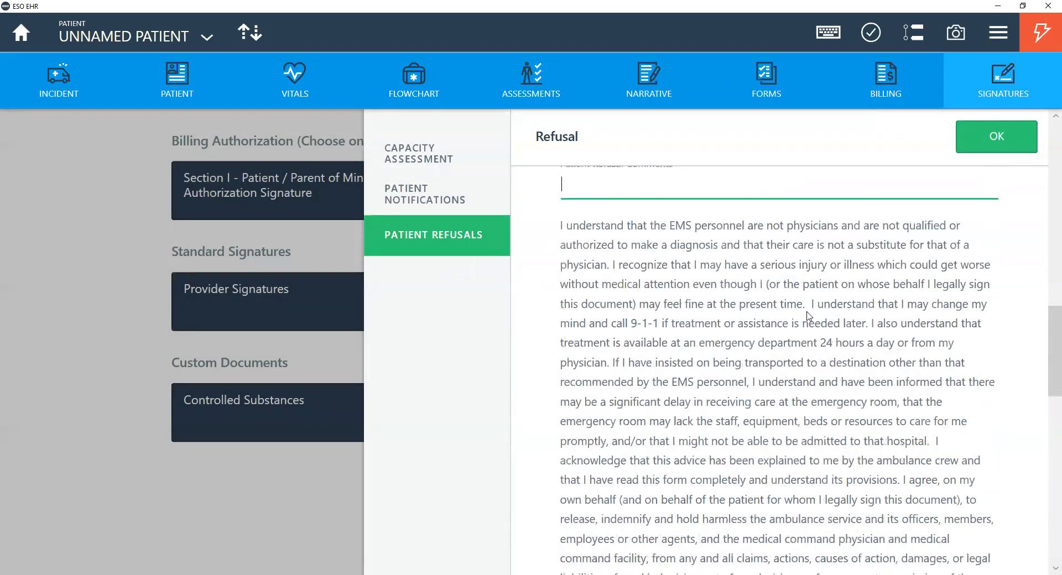
pyautogui.scroll(-5, 807, 315)
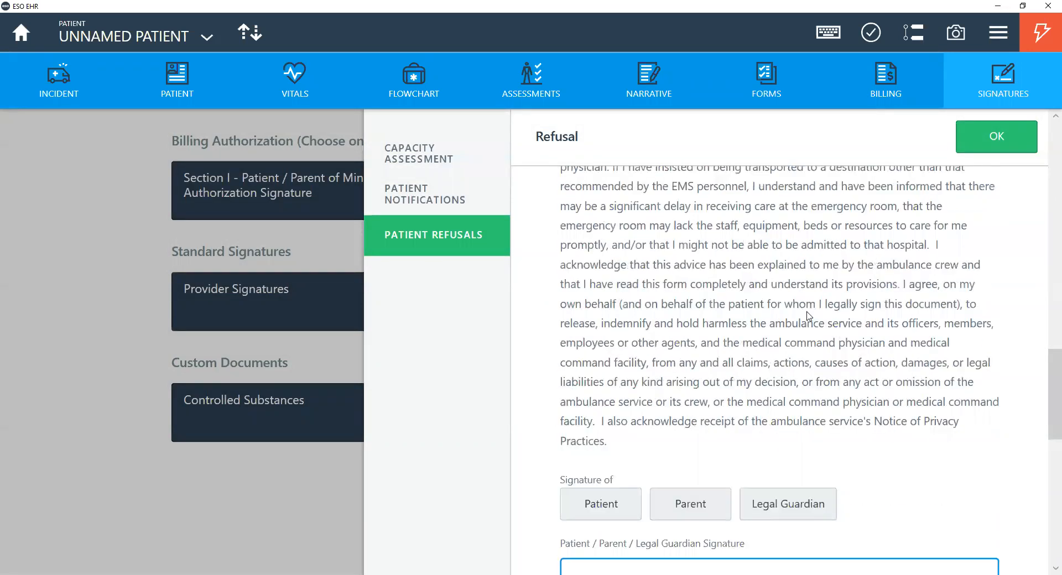
pyautogui.scroll(-3, 807, 315)
pyautogui.scroll(-1, 809, 315)
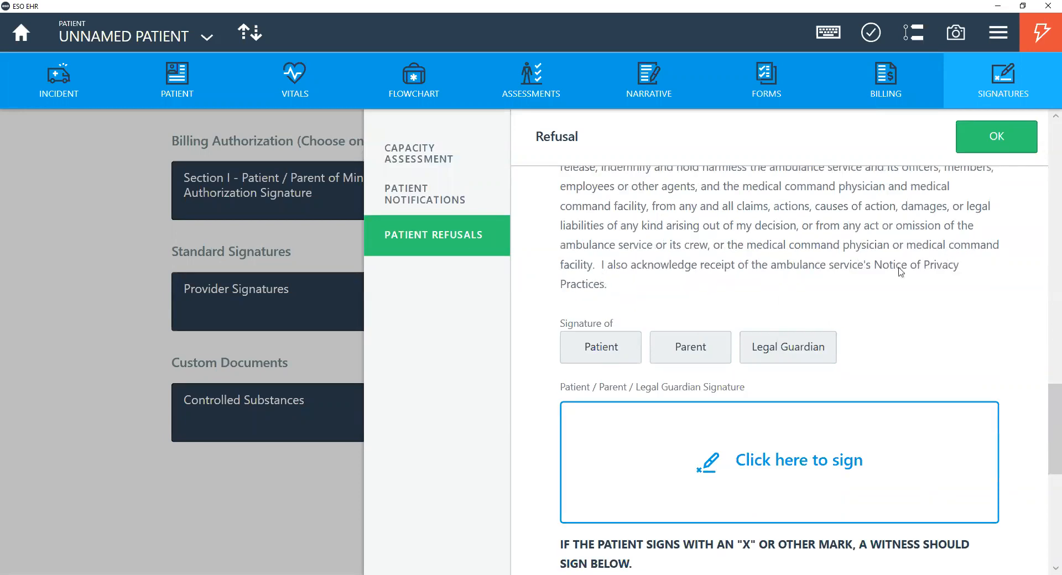
pyautogui.scroll(-3, 856, 284)
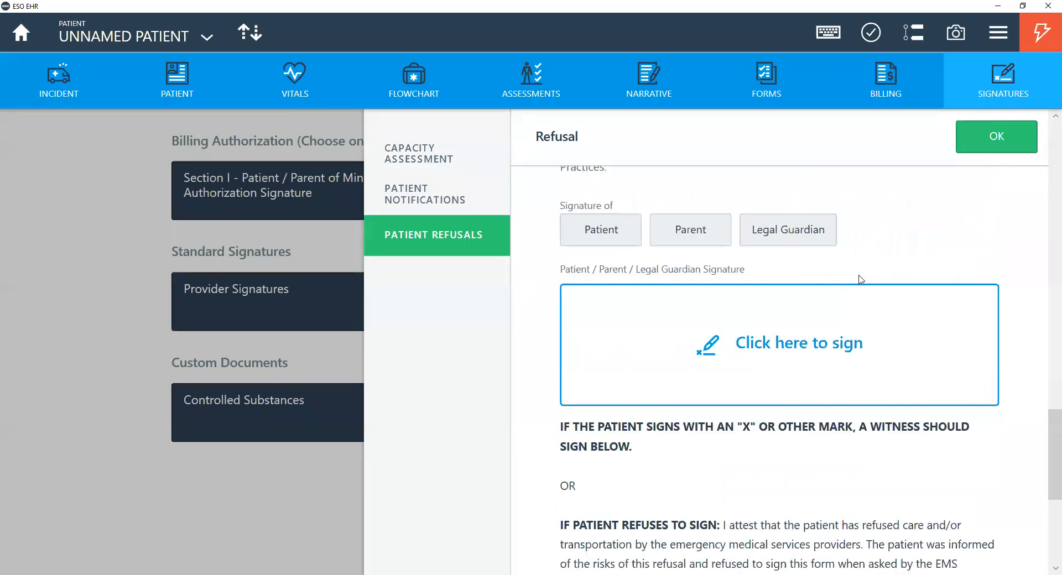
pyautogui.click(603, 230)
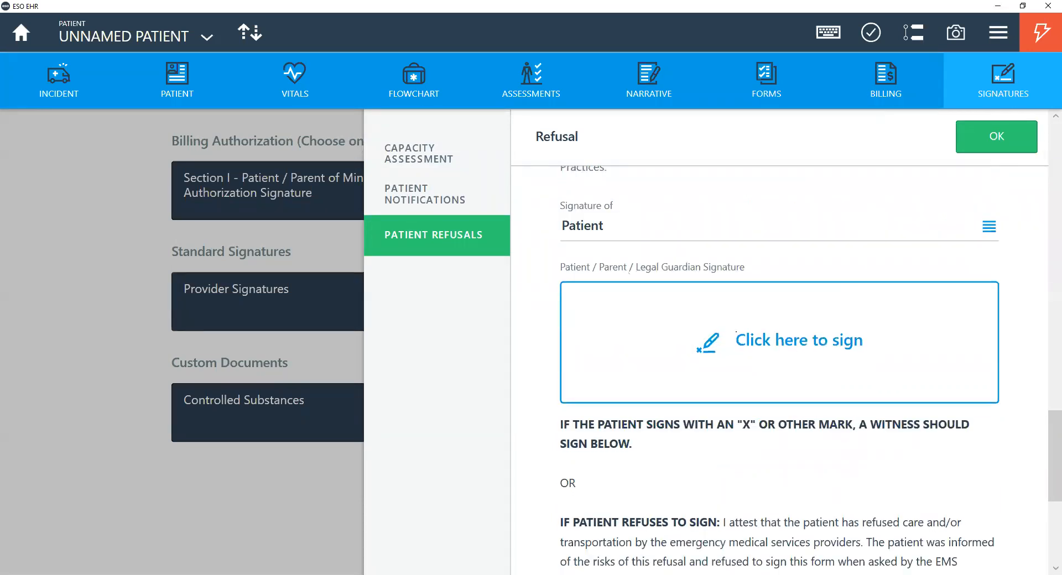
pyautogui.click(724, 333)
pyautogui.click(728, 190)
pyautogui.scroll(-7, 785, 327)
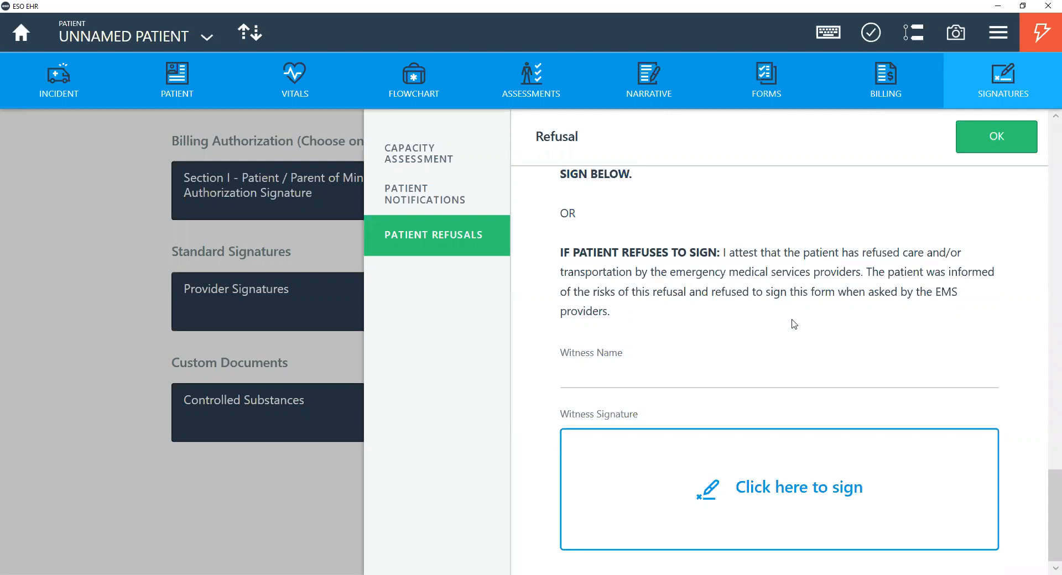
pyautogui.click(977, 137)
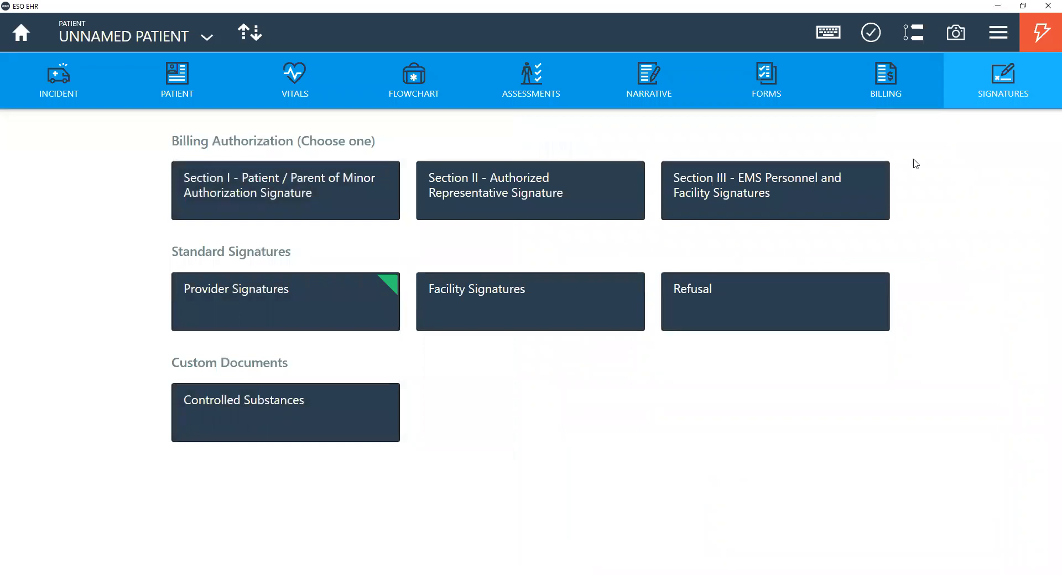